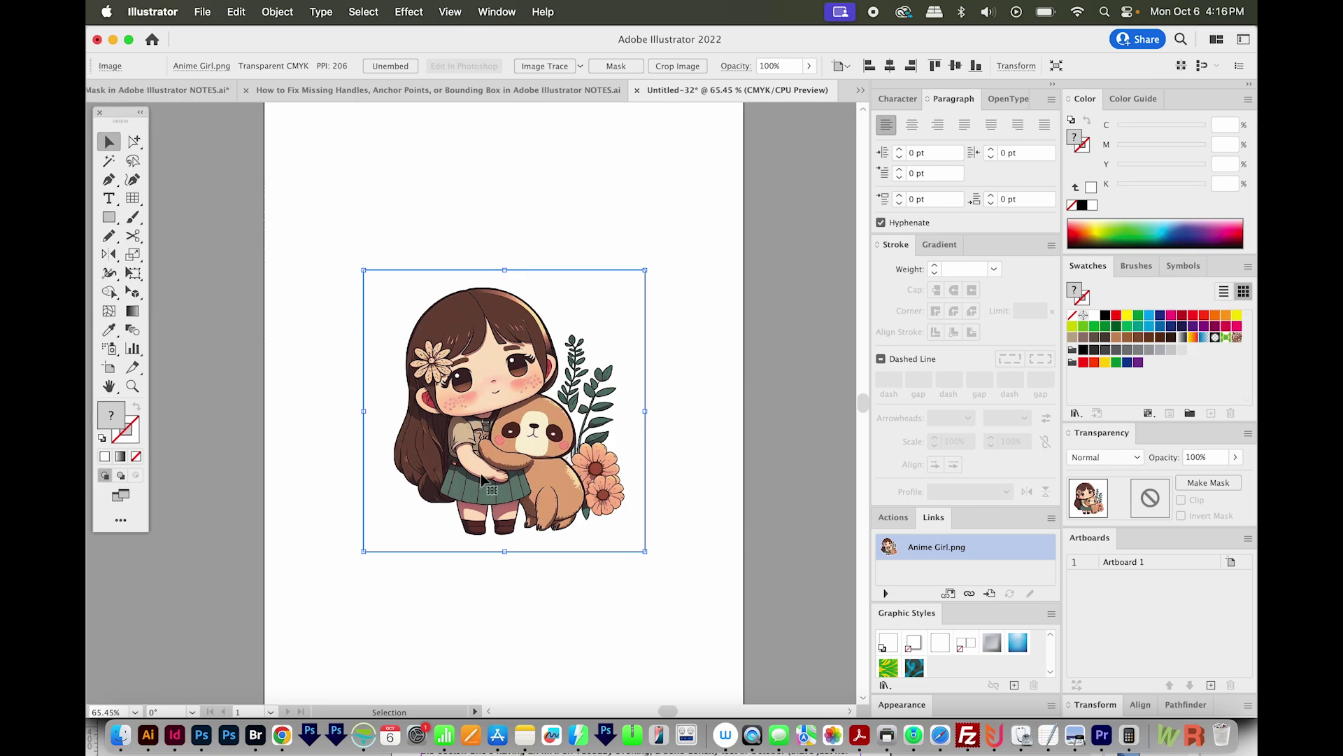
# Move the Anime Girl image onto the grey pasteboard and zoom in to inspect its white border
pyautogui.moveTo(477, 476); pyautogui.dragTo(693, 445)
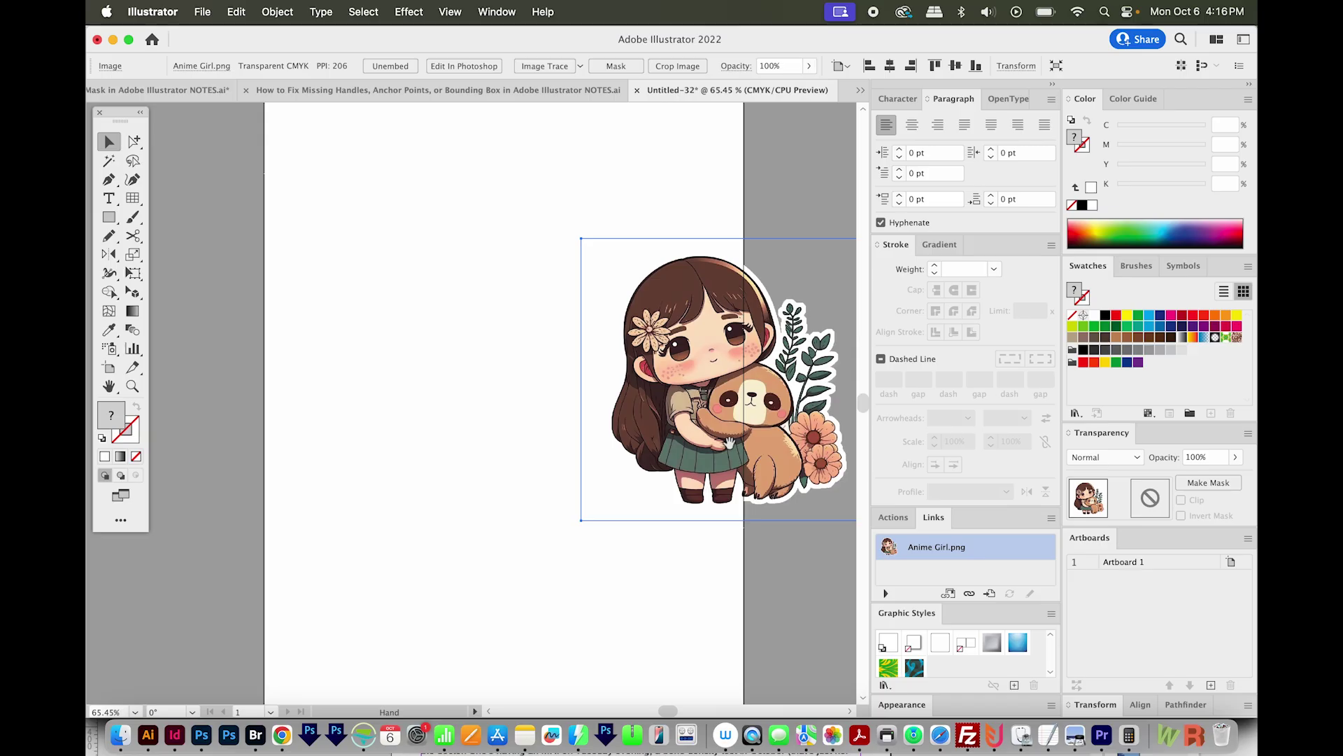
pyautogui.hscroll(5, 699, 448)
pyautogui.moveTo(391, 455); pyautogui.dragTo(586, 450)
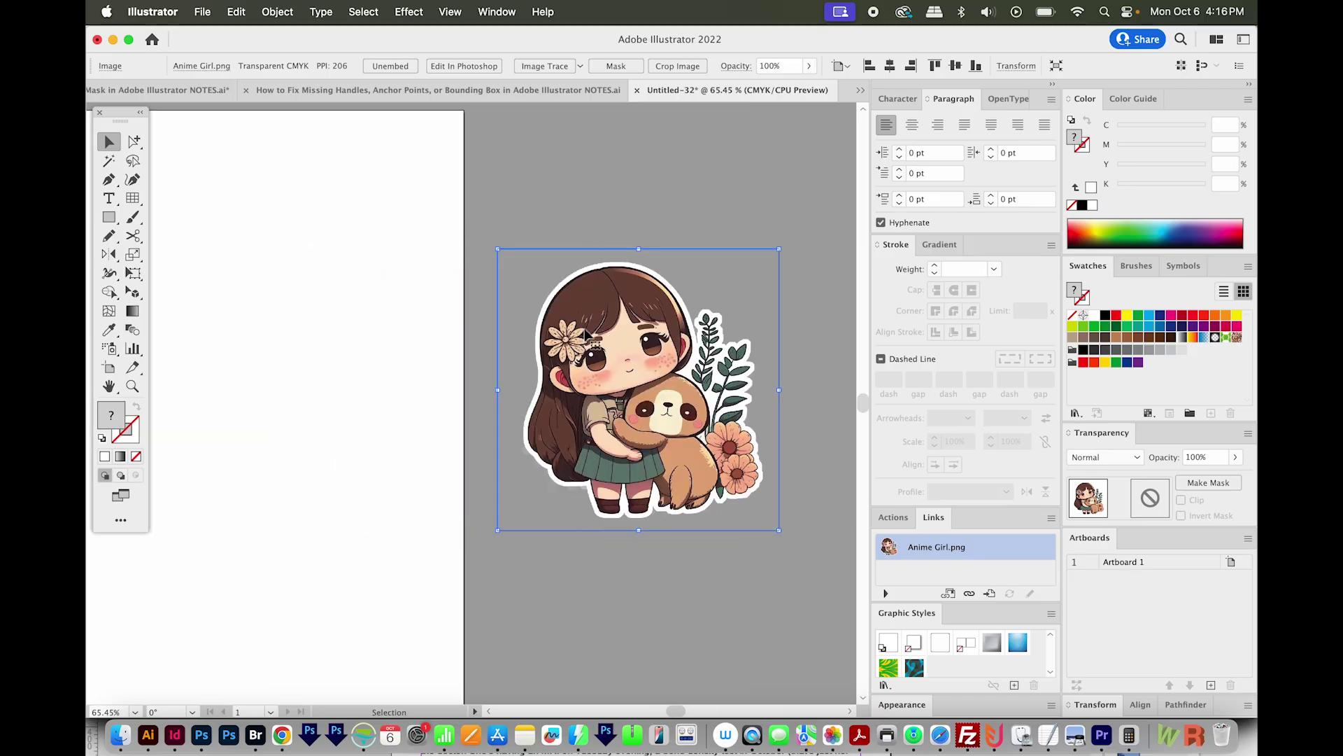
pyautogui.press('z')
pyautogui.moveTo(693, 241); pyautogui.dragTo(556, 318)
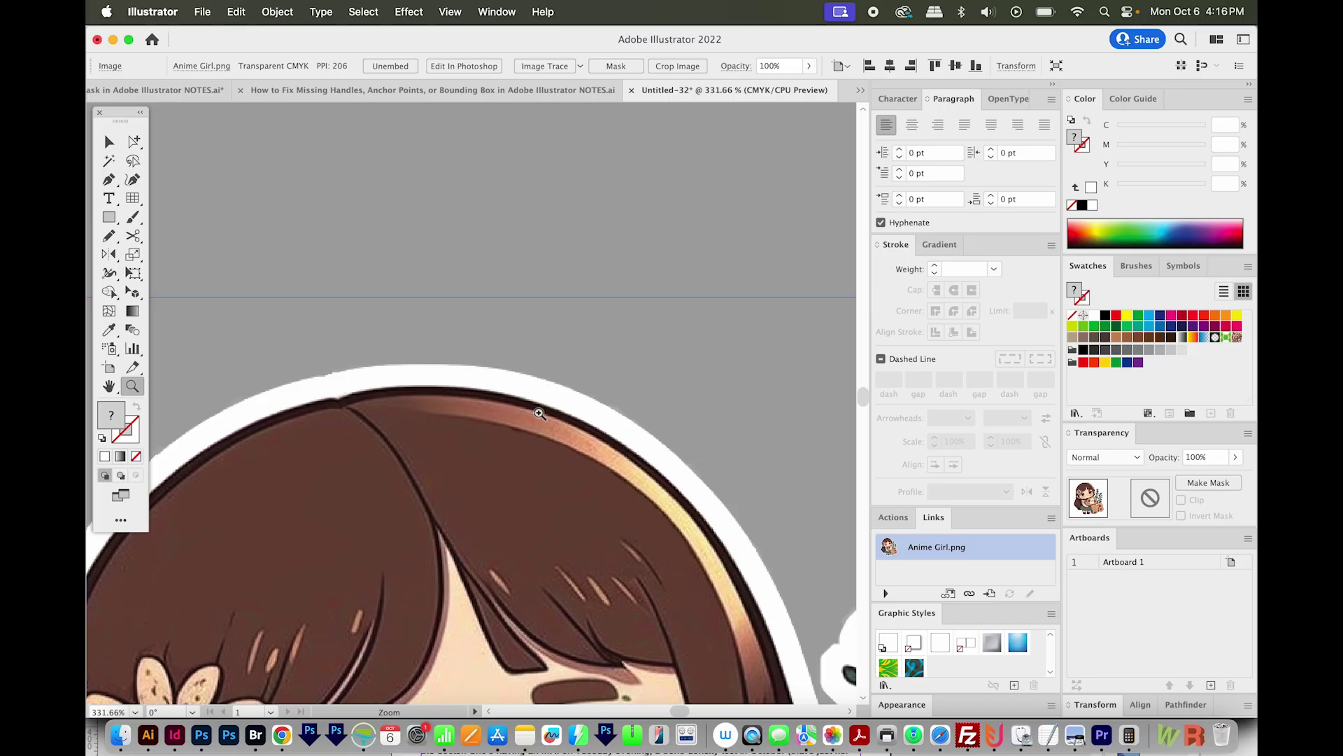
pyautogui.press('super+1')
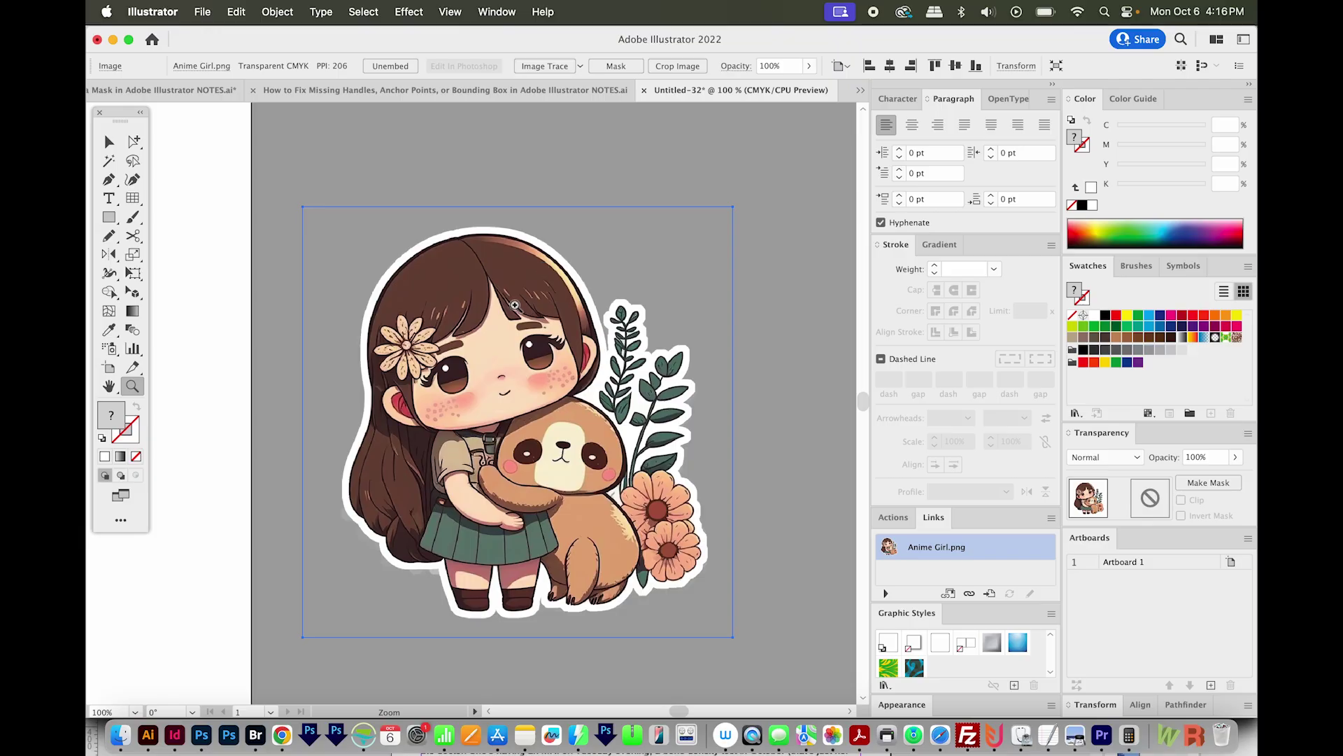
pyautogui.click(580, 66)
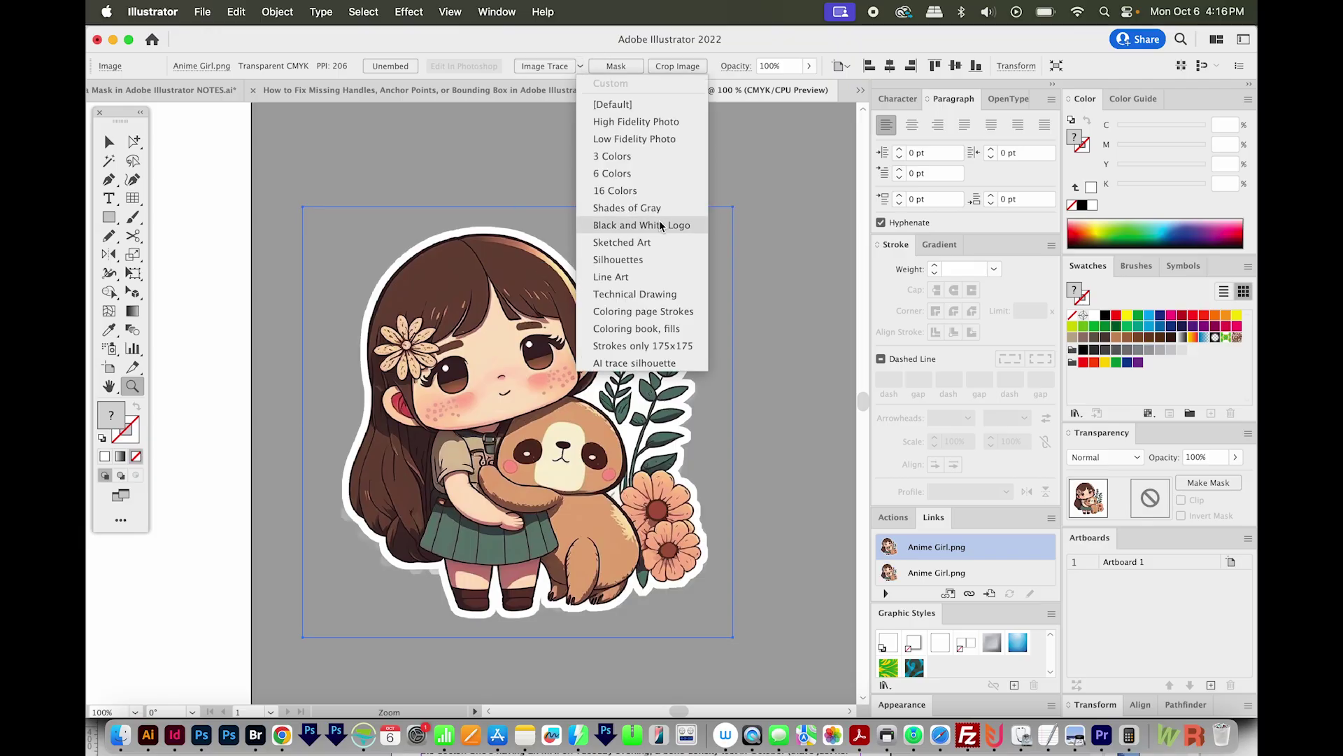
pyautogui.click(672, 190)
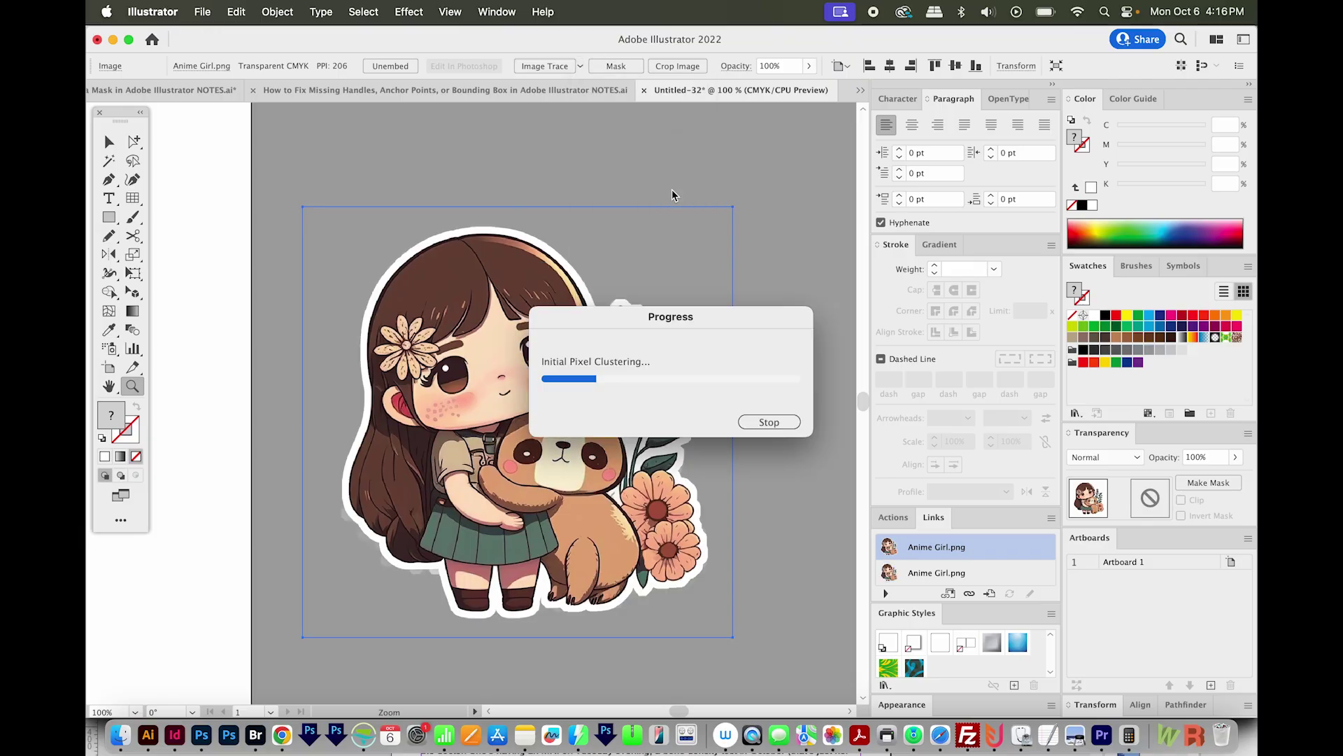
pyautogui.hotkey('ctrl', 'shift', 'e')
pyautogui.press('Return')
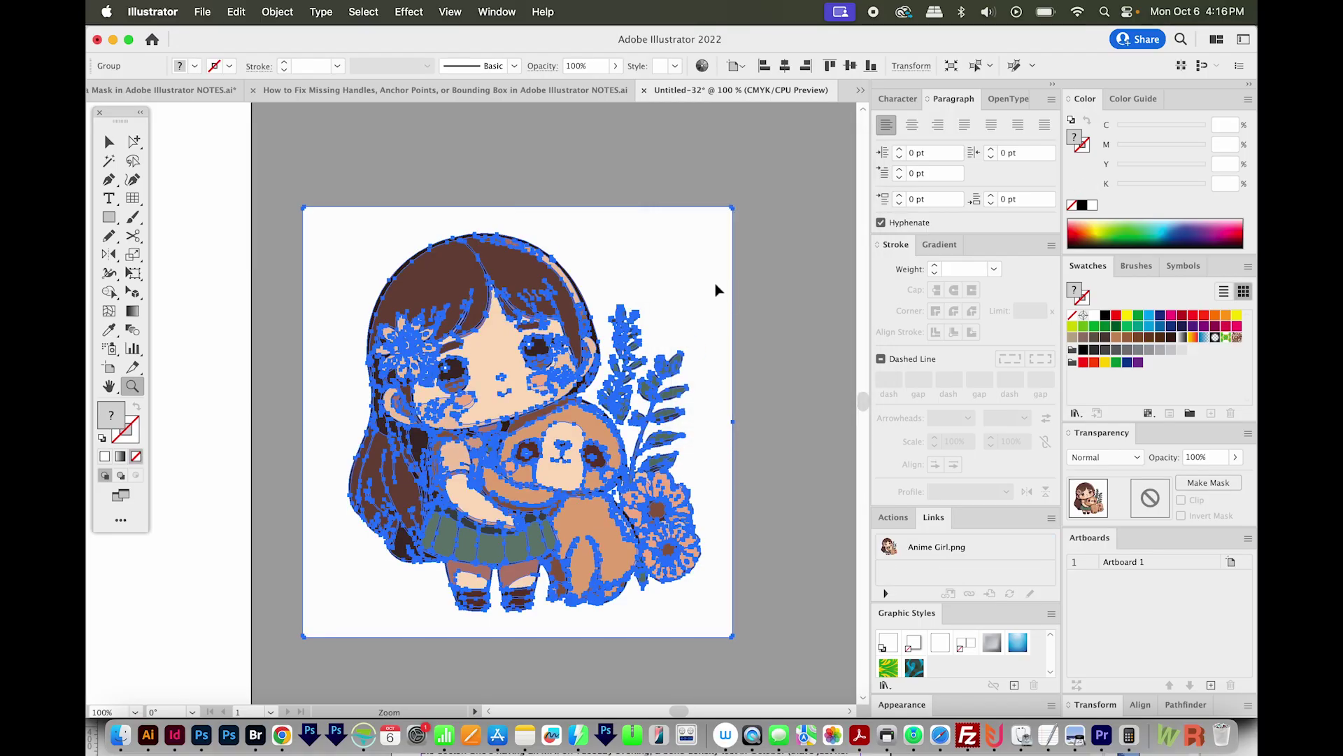
pyautogui.hotkey('ctrl', 'shift', 'a')
pyautogui.press('a')
pyautogui.click(711, 286)
pyautogui.press('Delete')
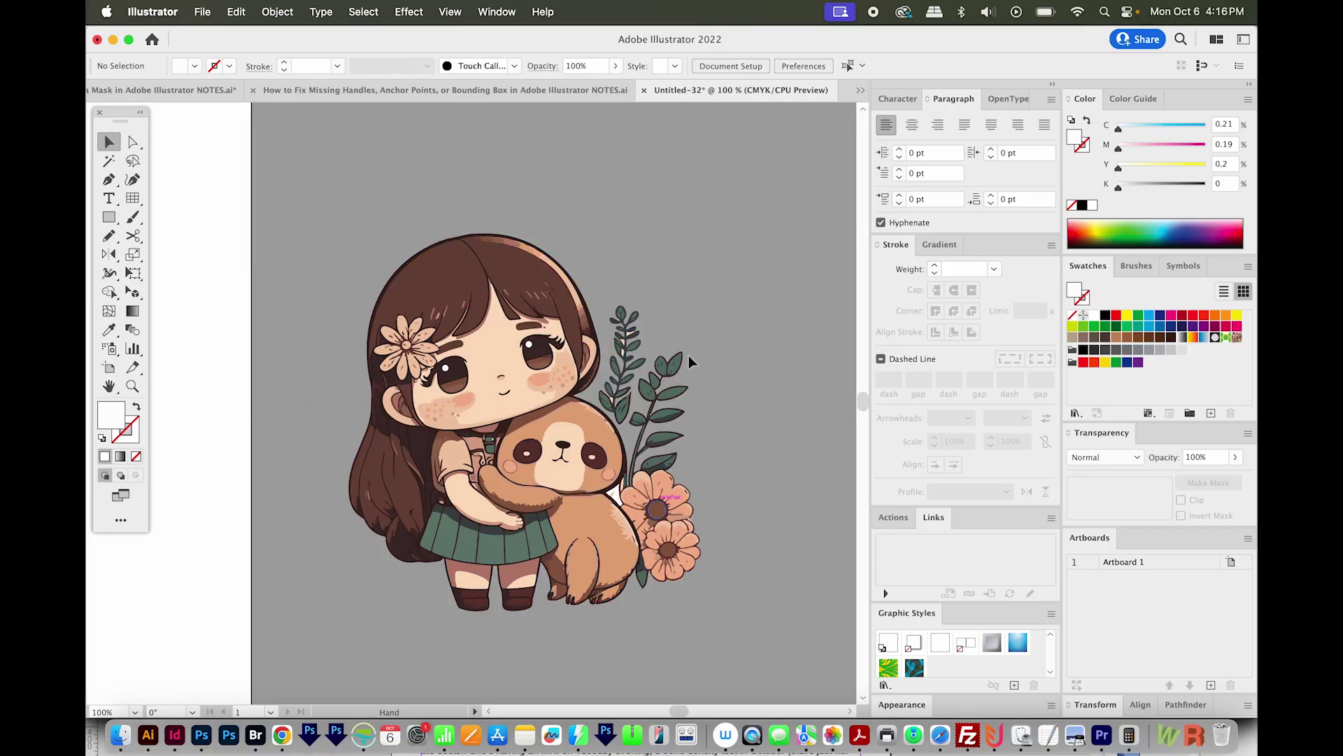
pyautogui.press('z')
pyautogui.click(596, 263)
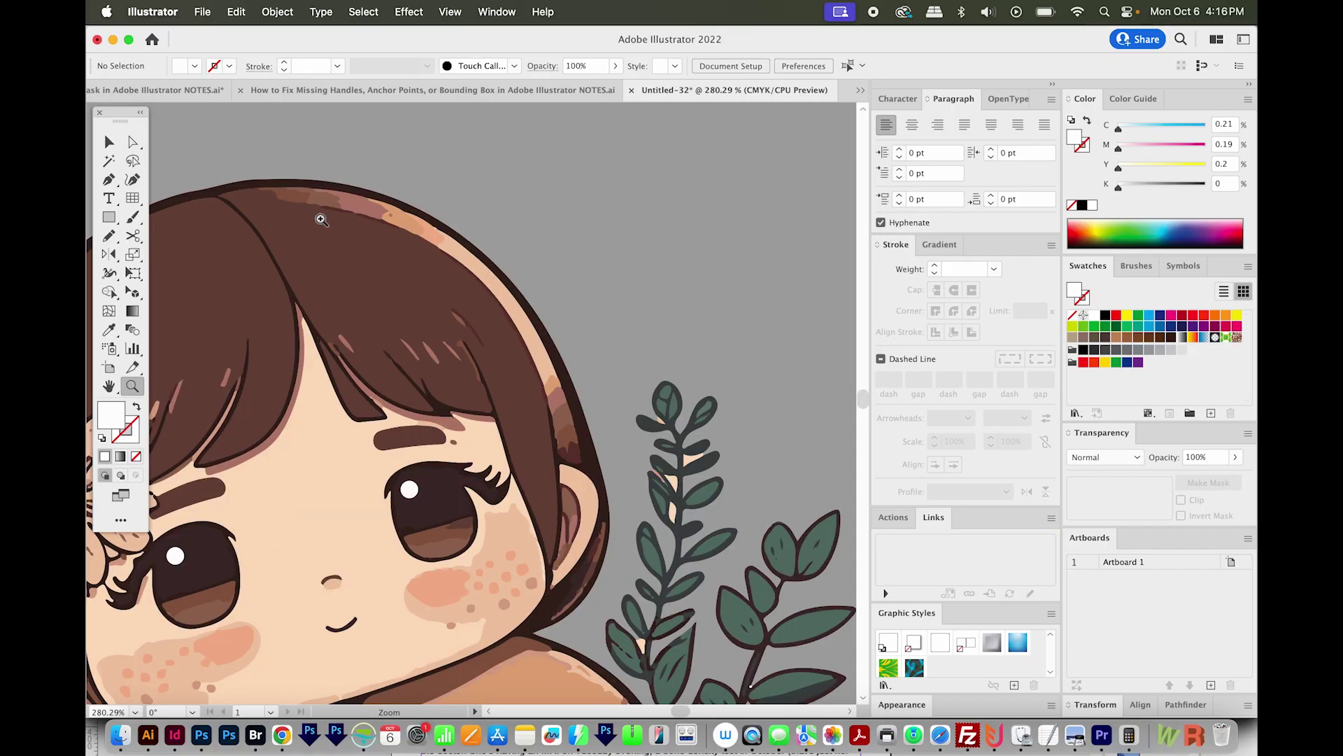
pyautogui.hotkey('ctrl', '1')
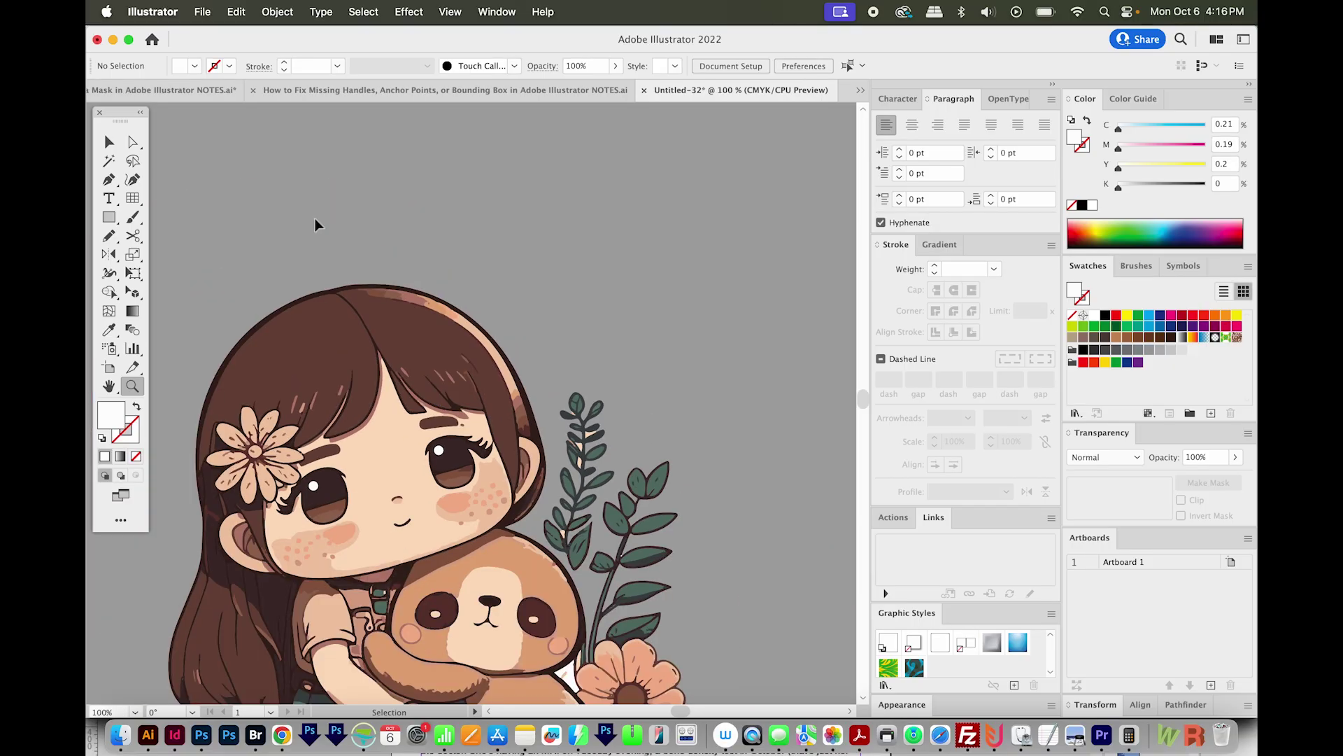
pyautogui.hotkey('ctrl', 'z')
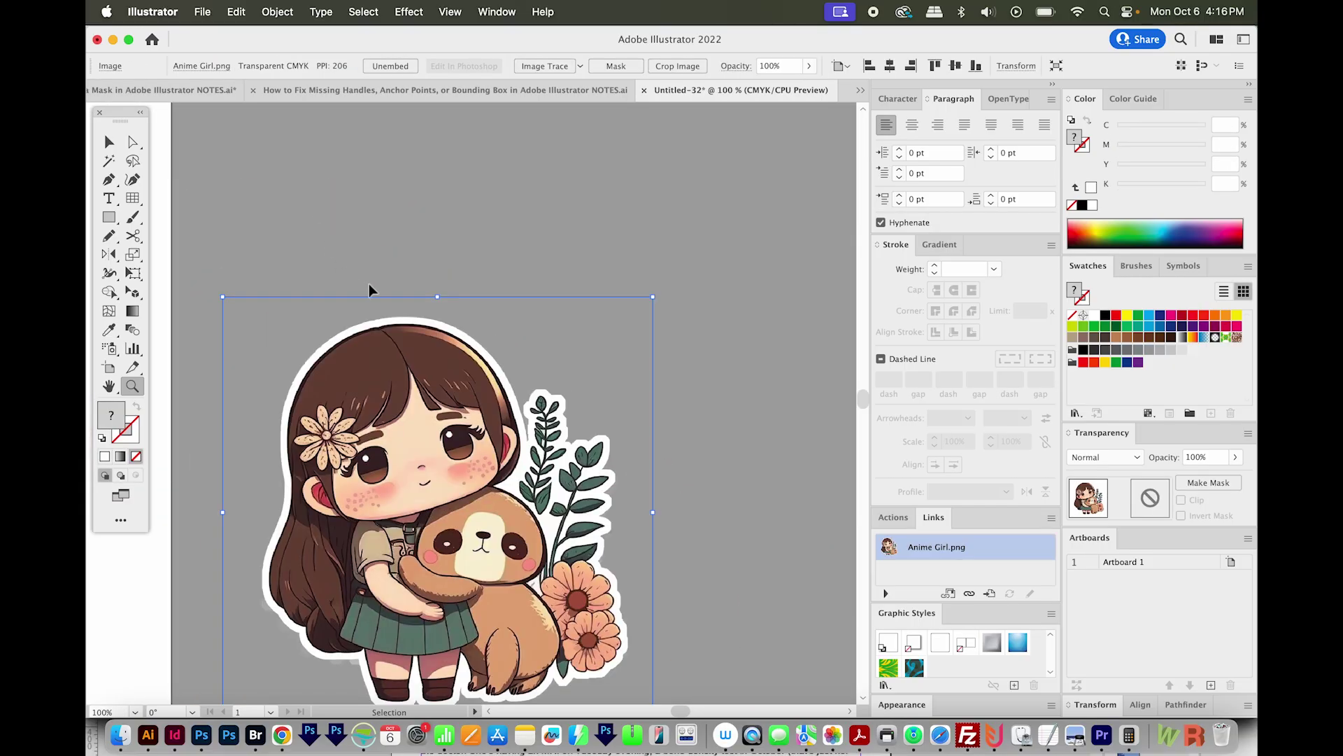
pyautogui.press('v')
pyautogui.click(368, 283)
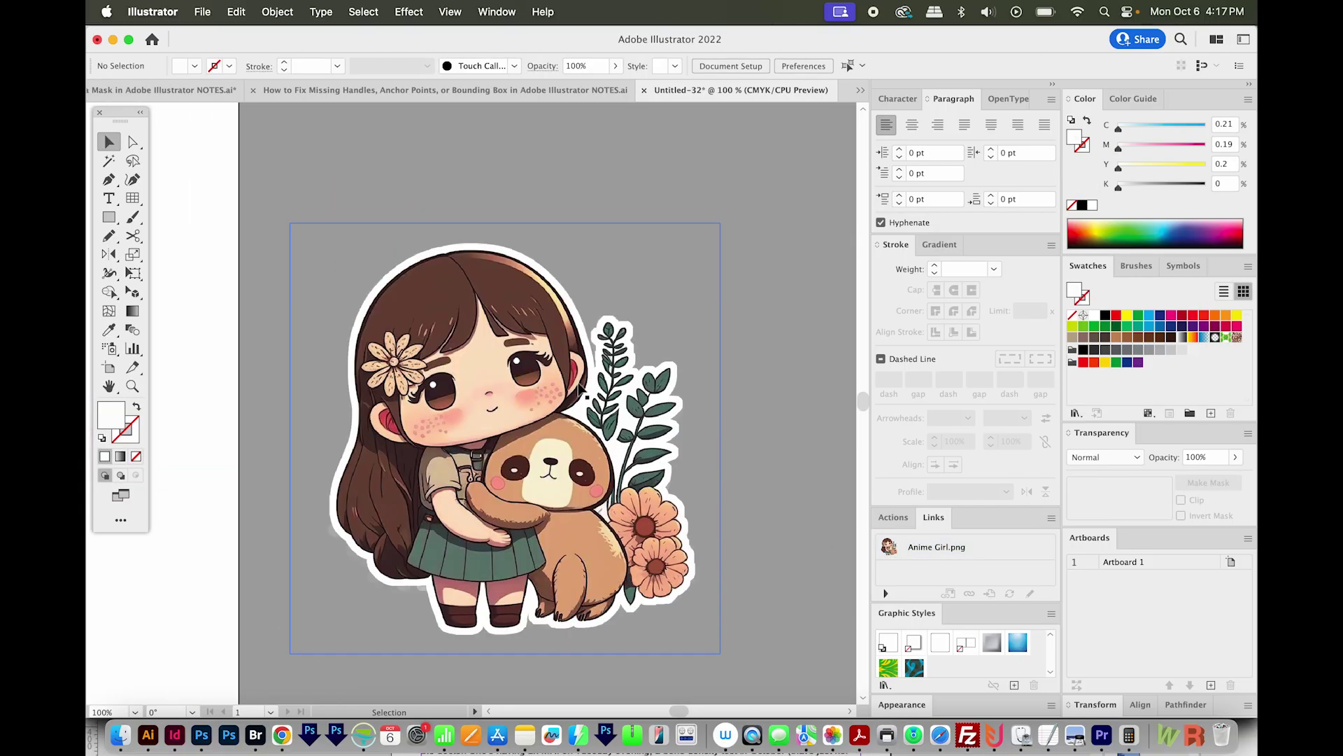
# Copy and paste the sticker image in front, hide the top copy, and select the remaining one
pyautogui.click(540, 480)
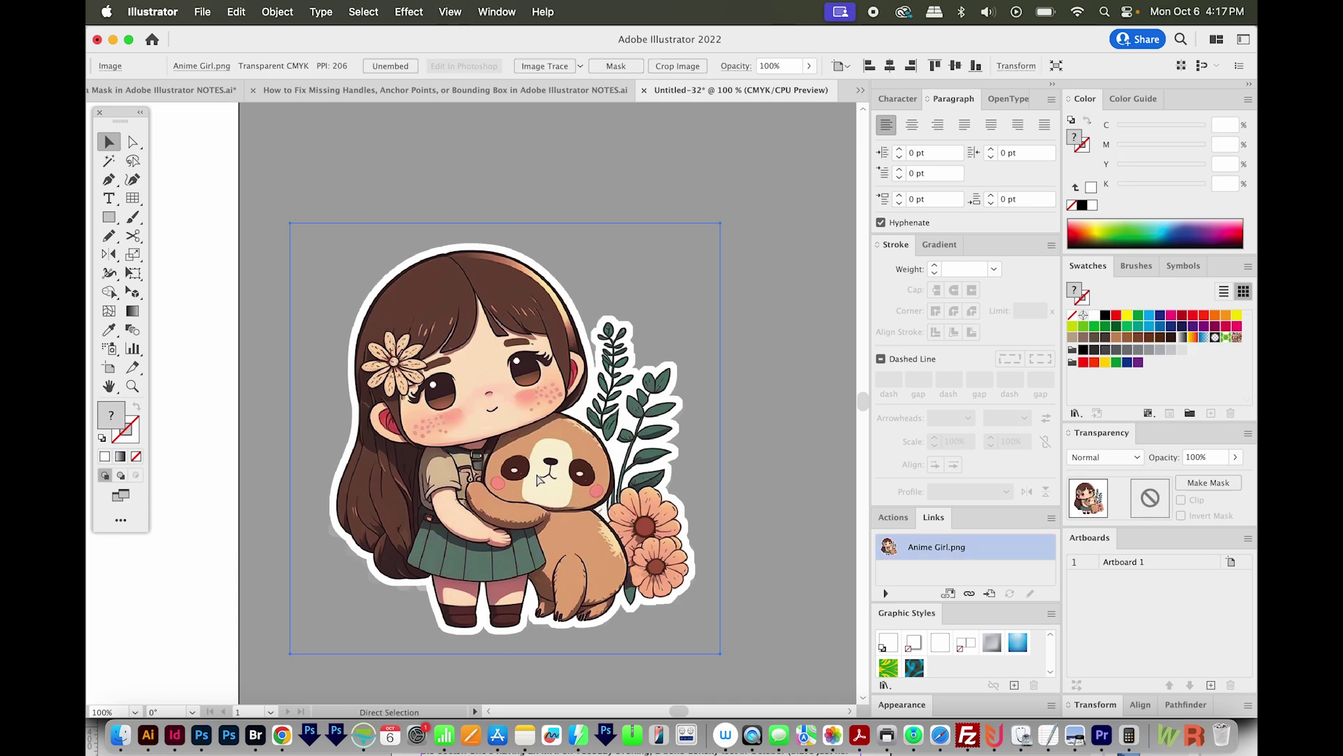
pyautogui.press('super+c')
pyautogui.press('super+f')
pyautogui.press('super+shift+a')
pyautogui.click(530, 420)
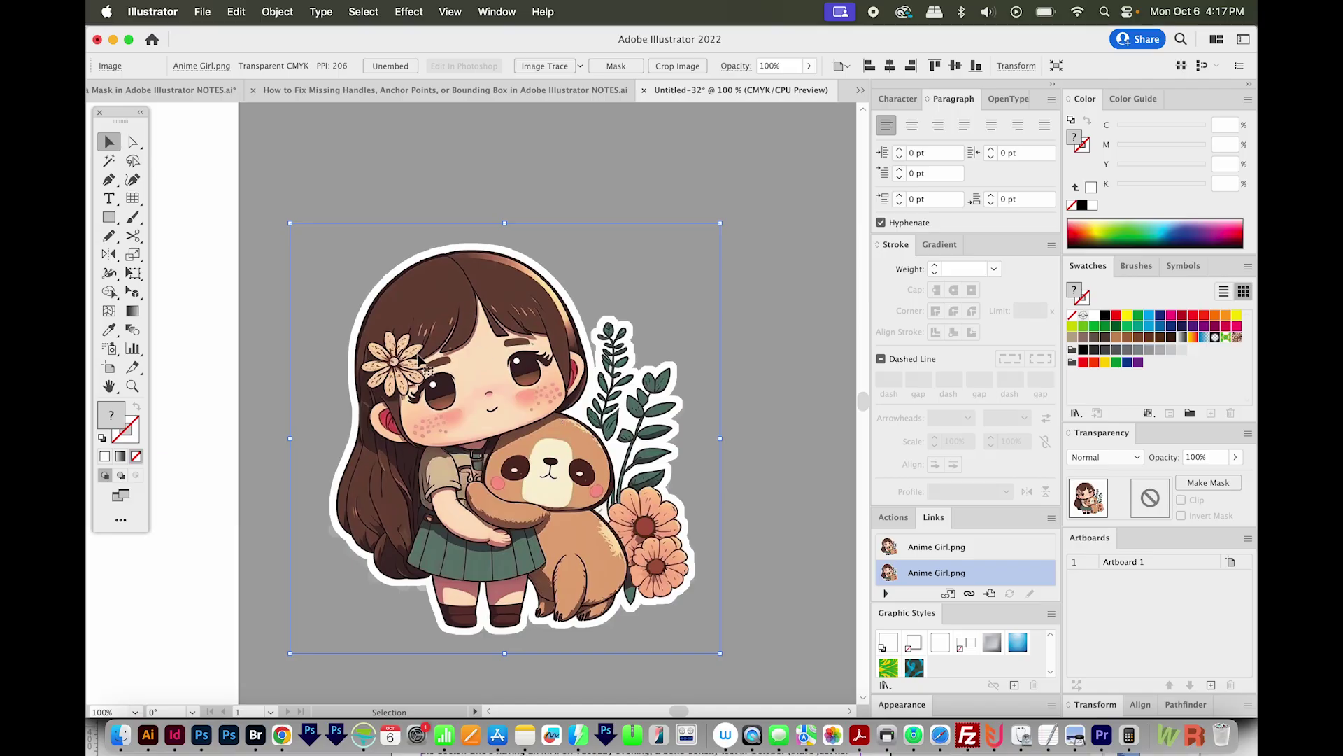
pyautogui.click(237, 12)
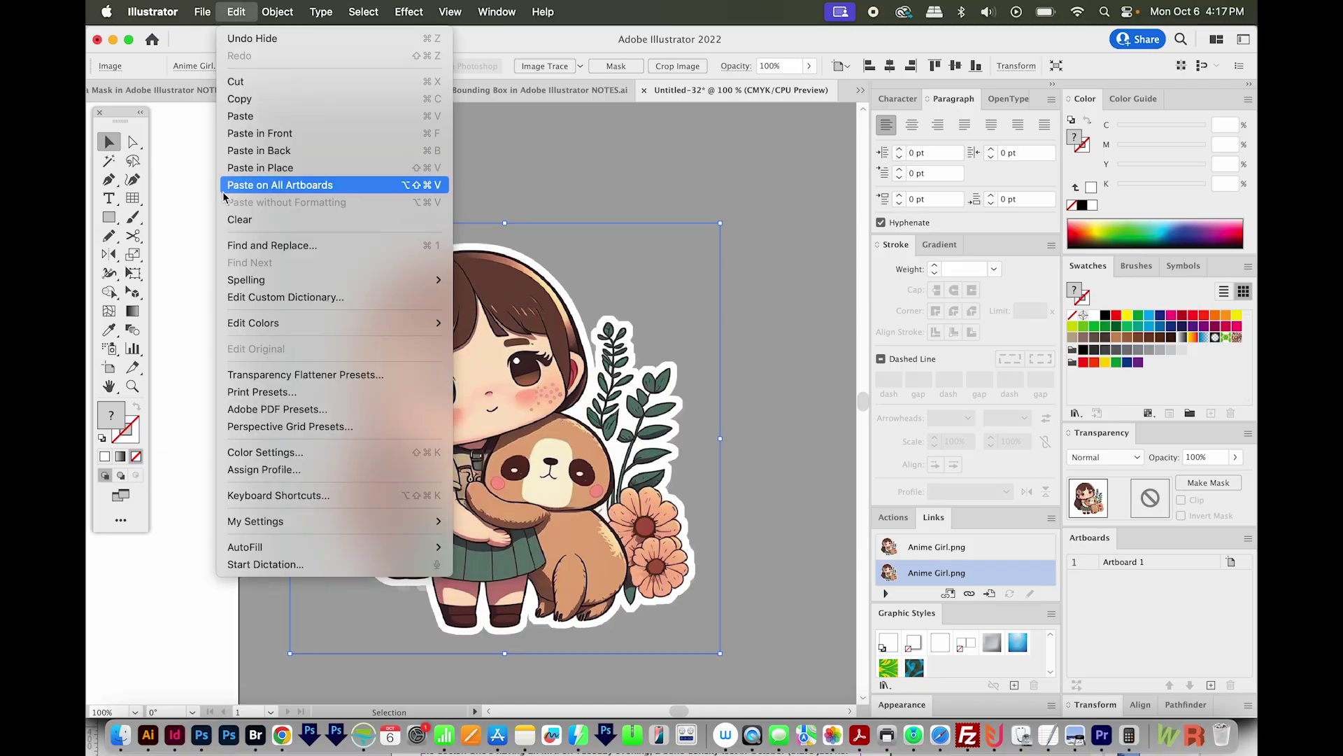
# Use Adjust Color Balance to convert the copy to Grayscale with Convert on and Black at 100%
pyautogui.moveTo(264, 327)
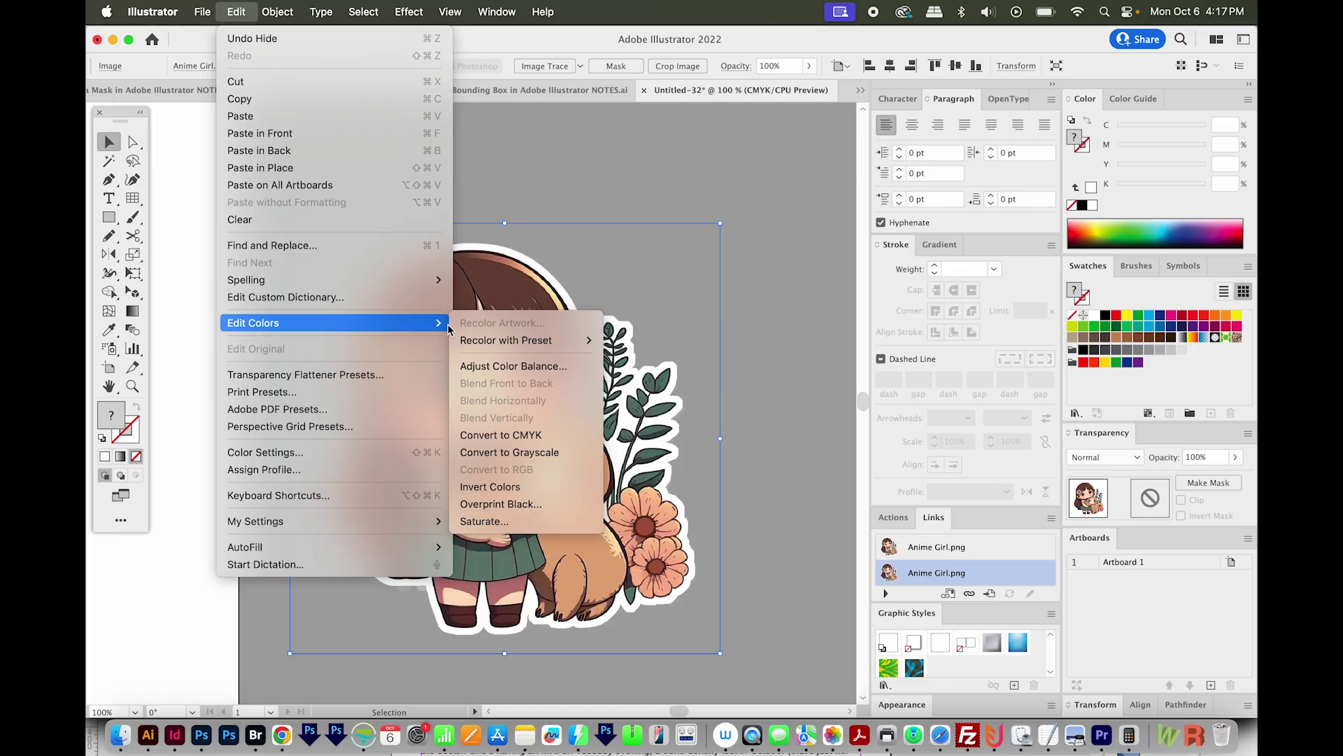
pyautogui.click(482, 369)
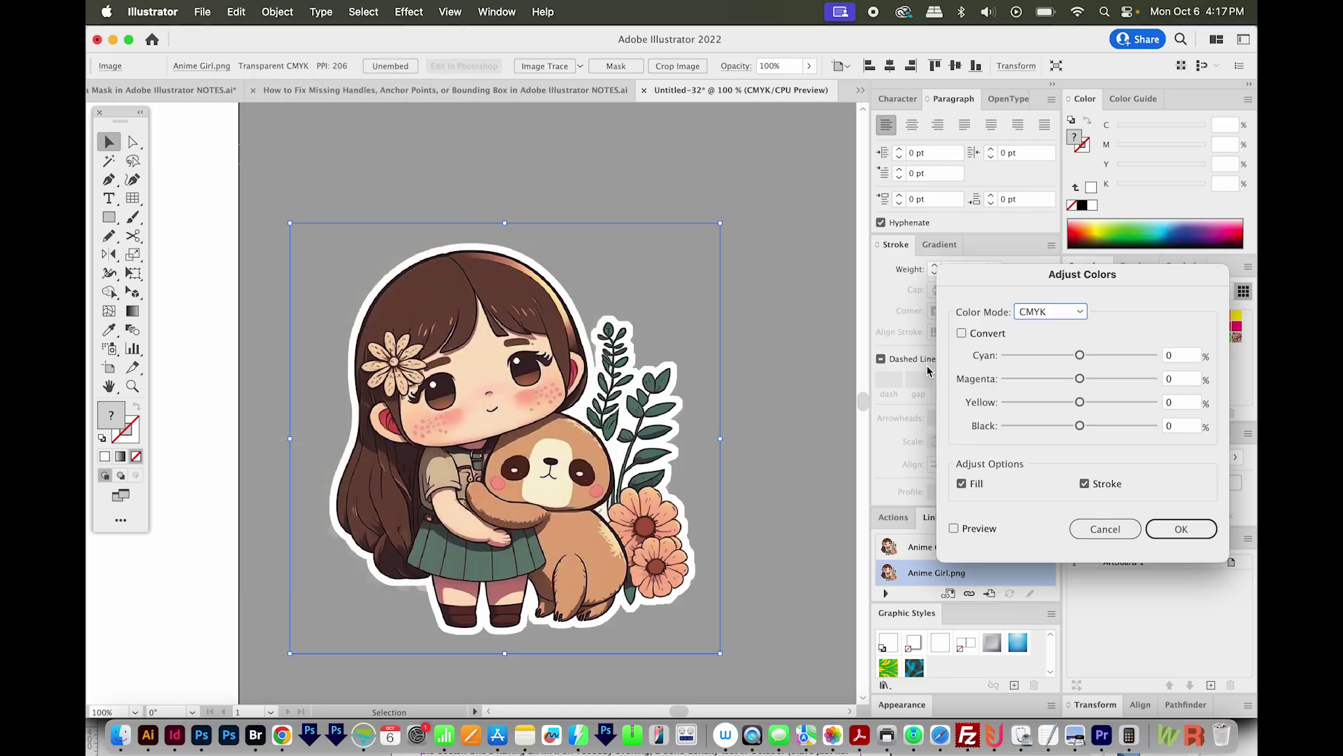
pyautogui.moveTo(1038, 282); pyautogui.dragTo(776, 273)
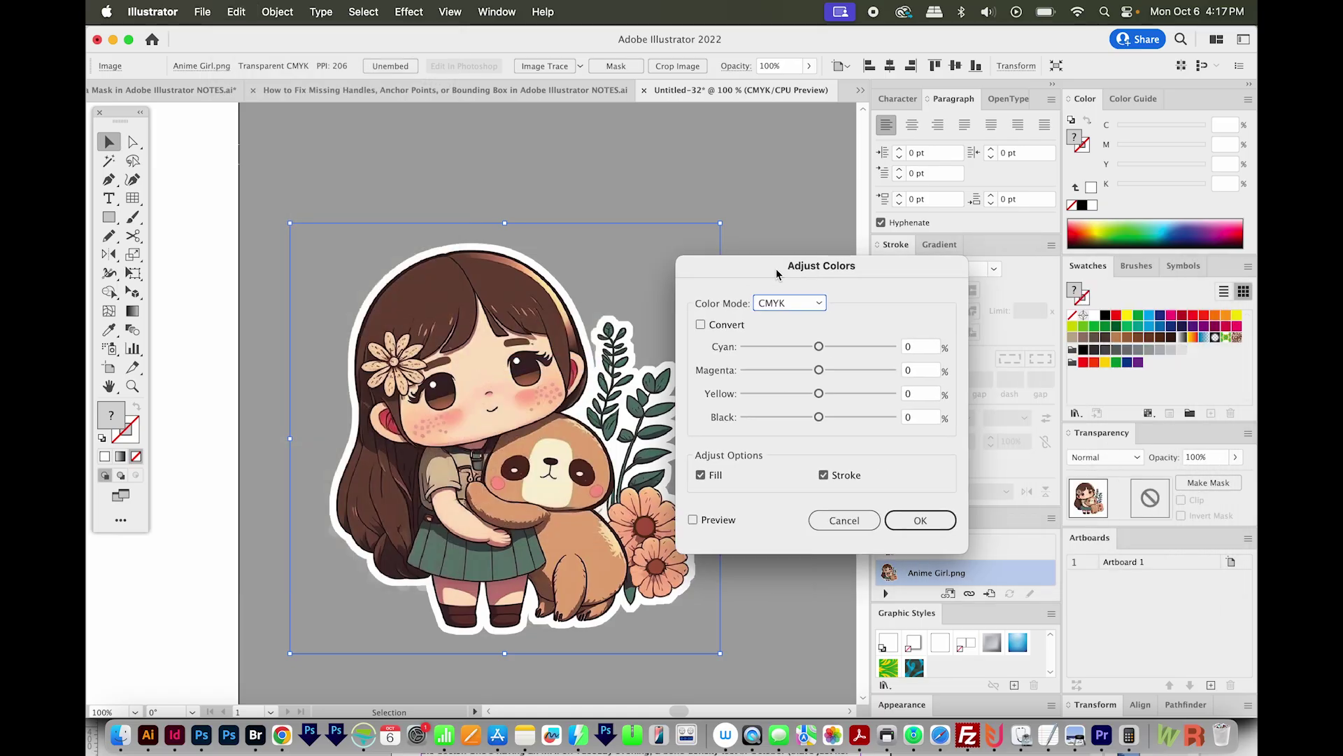
pyautogui.click(809, 302)
pyautogui.click(791, 320)
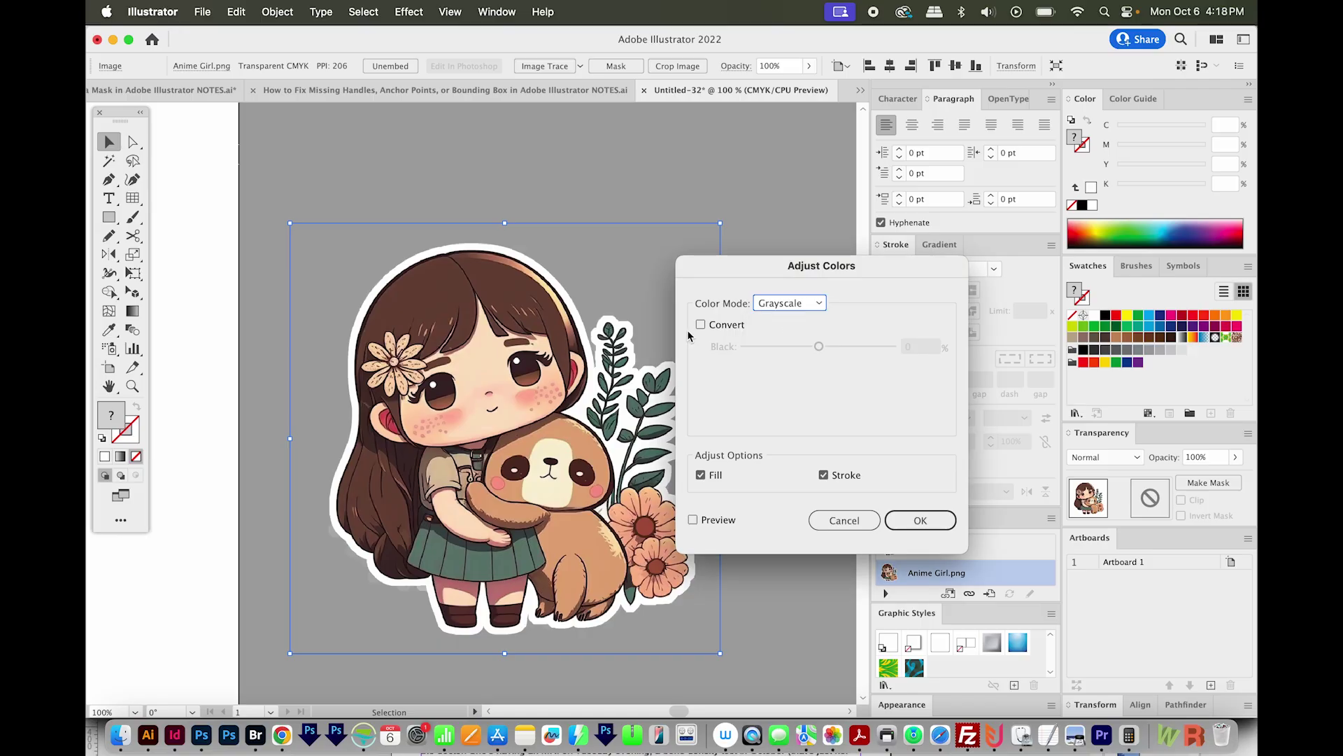
pyautogui.click(701, 325)
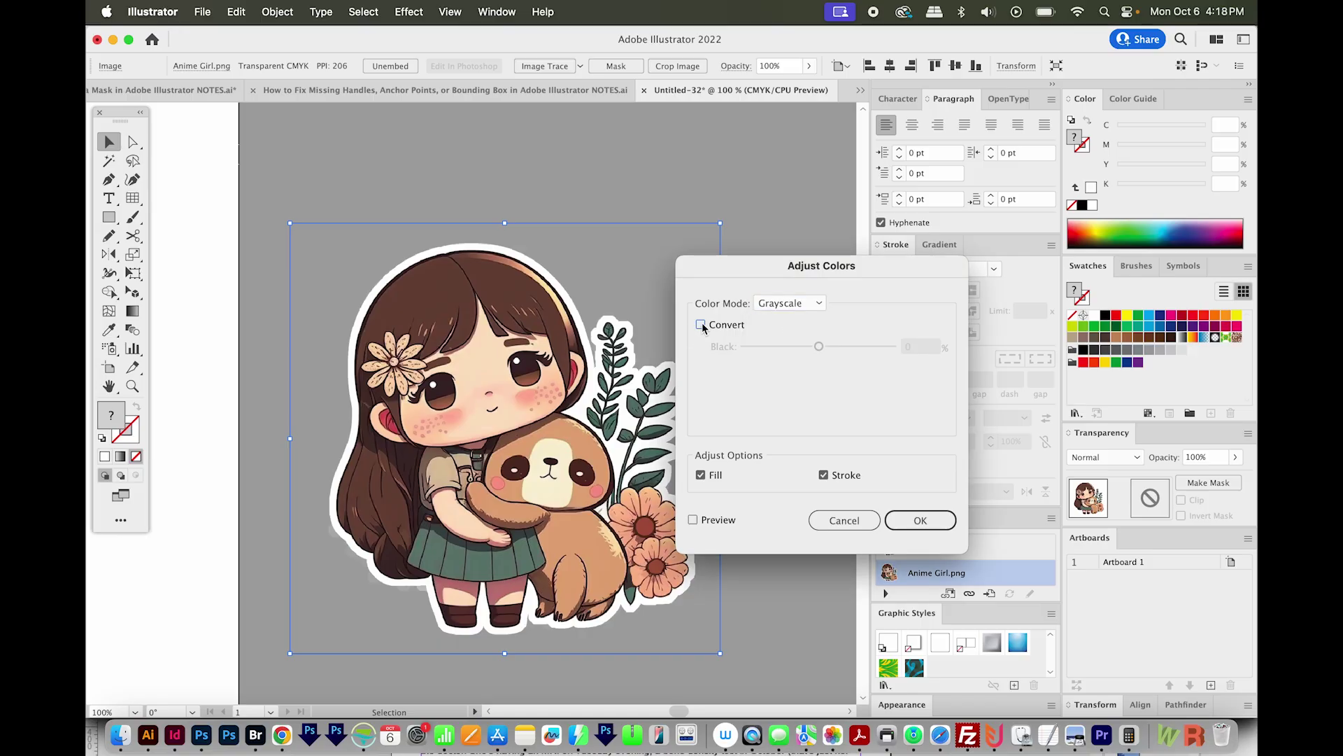
pyautogui.click(693, 521)
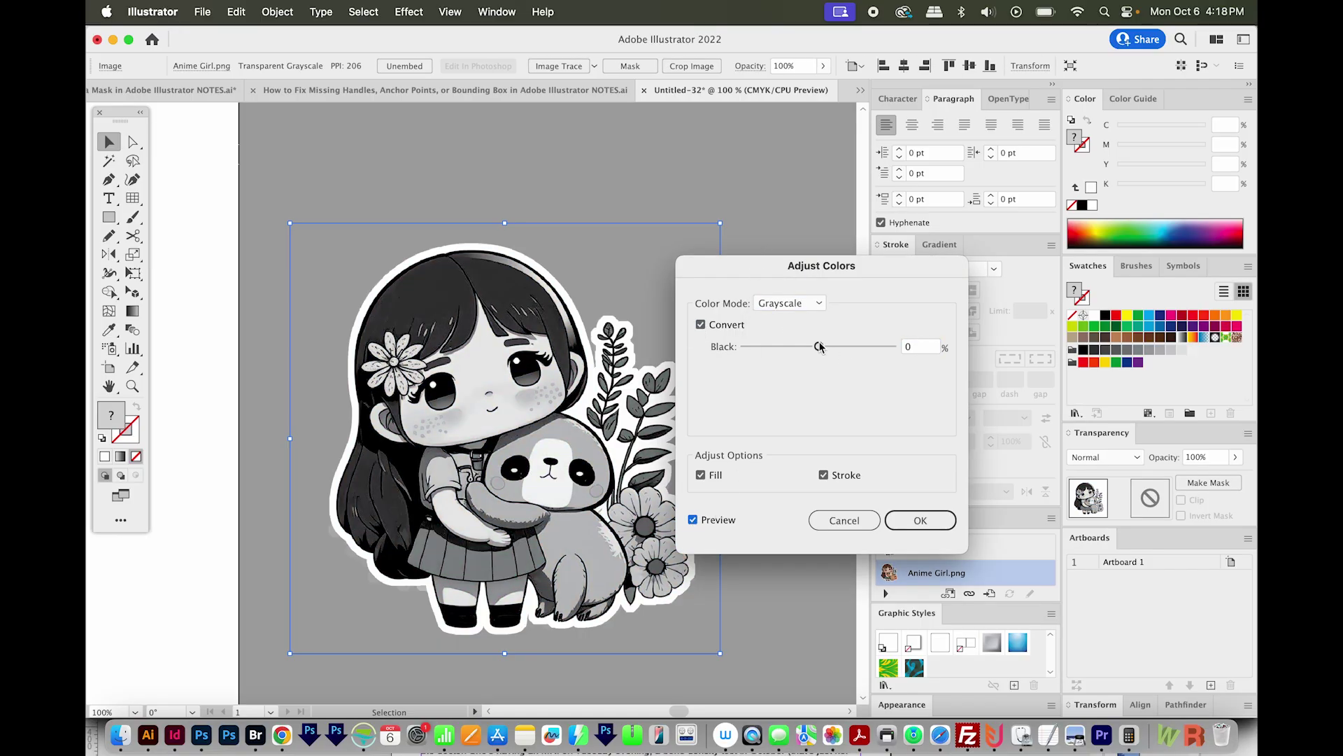
pyautogui.moveTo(818, 347); pyautogui.dragTo(902, 353)
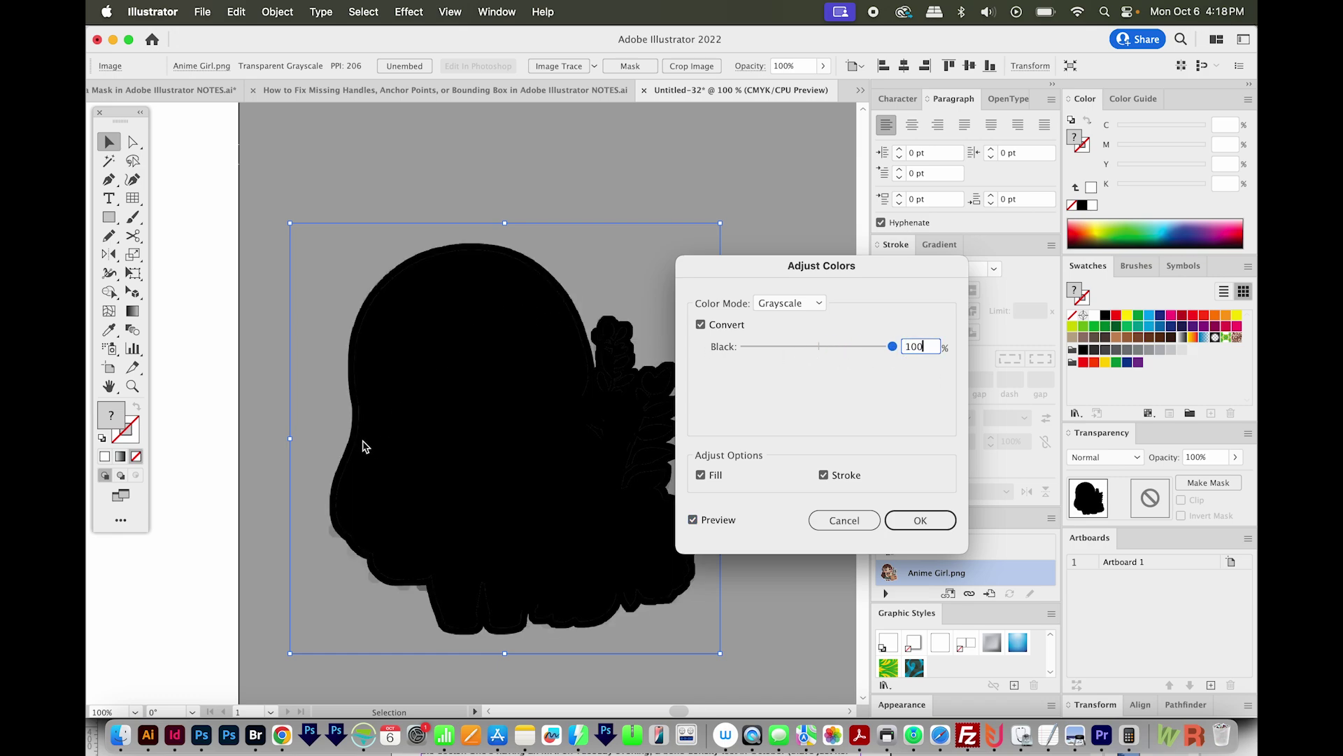
pyautogui.click(903, 530)
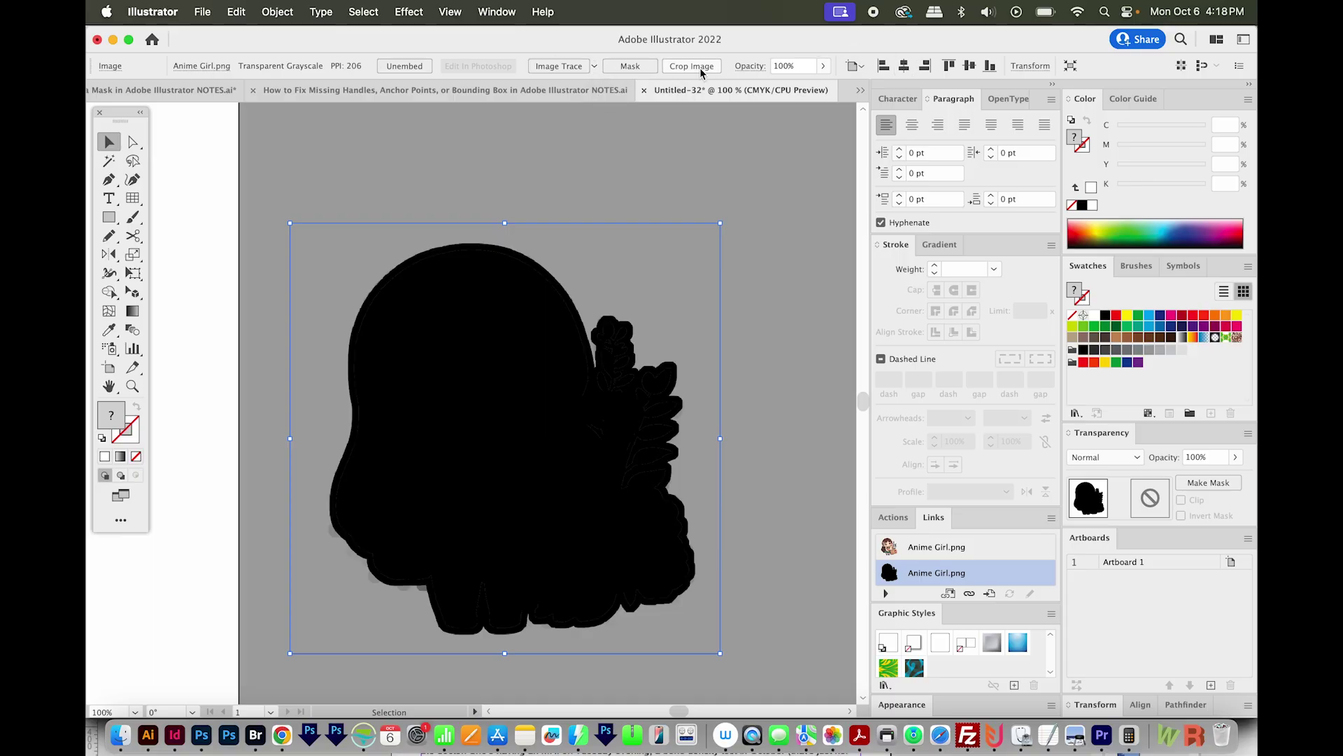
pyautogui.click(505, 13)
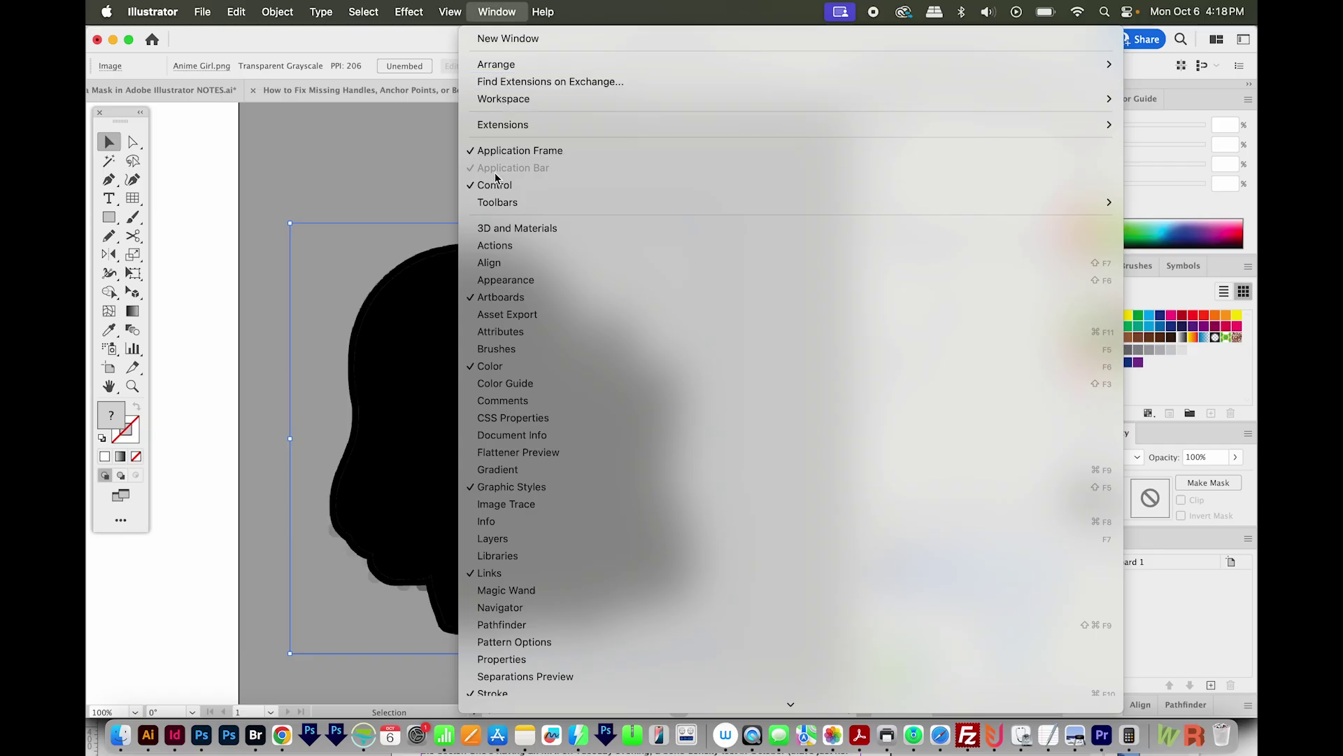
pyautogui.click(391, 50)
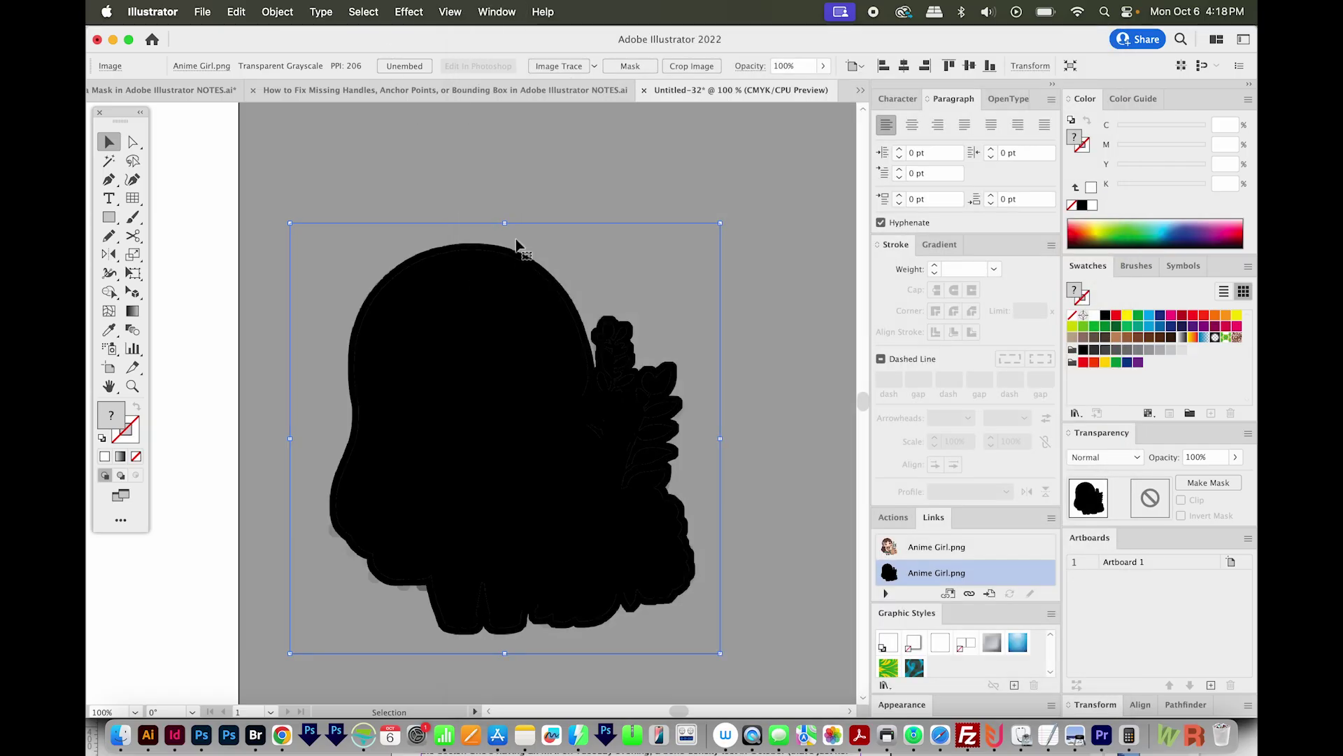
pyautogui.click(573, 161)
pyautogui.click(458, 392)
# Trace the silhouette with the Black and White Logo preset and expand it into paths
pyautogui.click(594, 66)
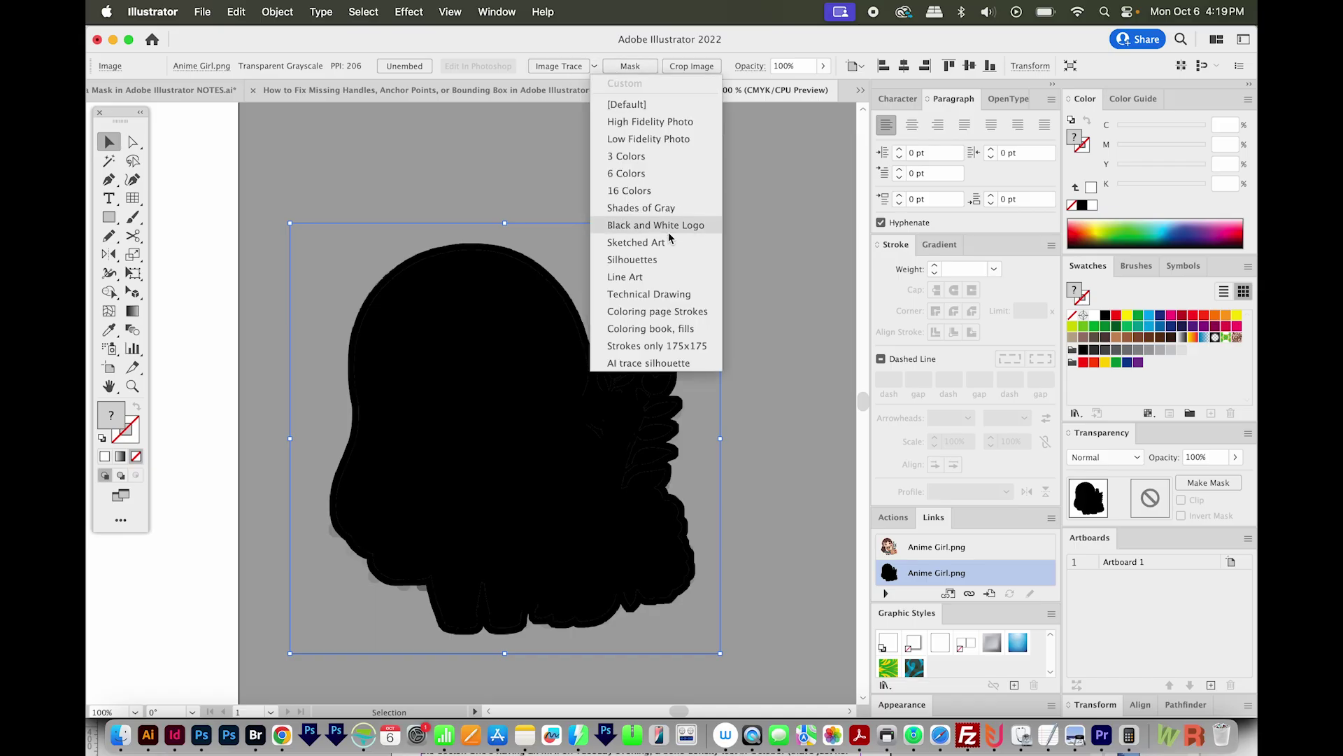
pyautogui.click(656, 224)
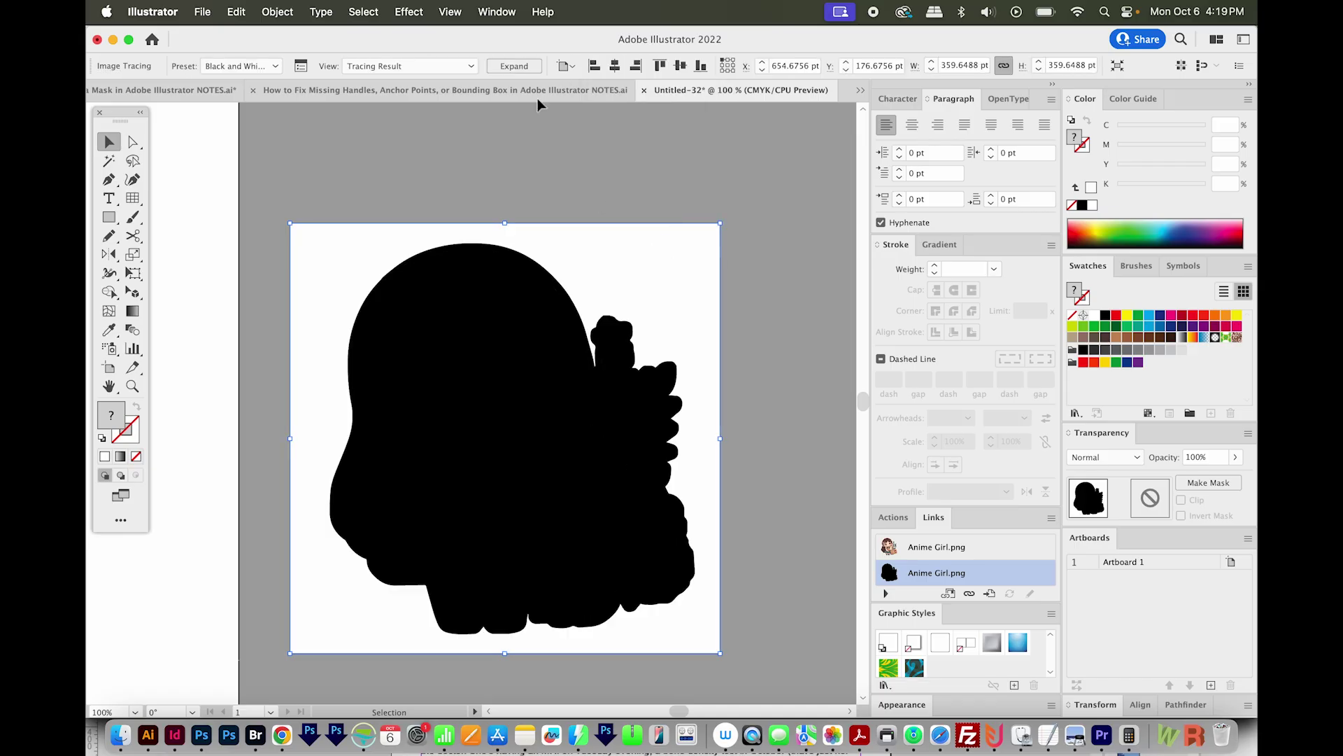
pyautogui.click(521, 65)
# Delete the white background area with the Magic Wand and swap the silhouette's fill to stroke
pyautogui.click(661, 169)
pyautogui.press('y')
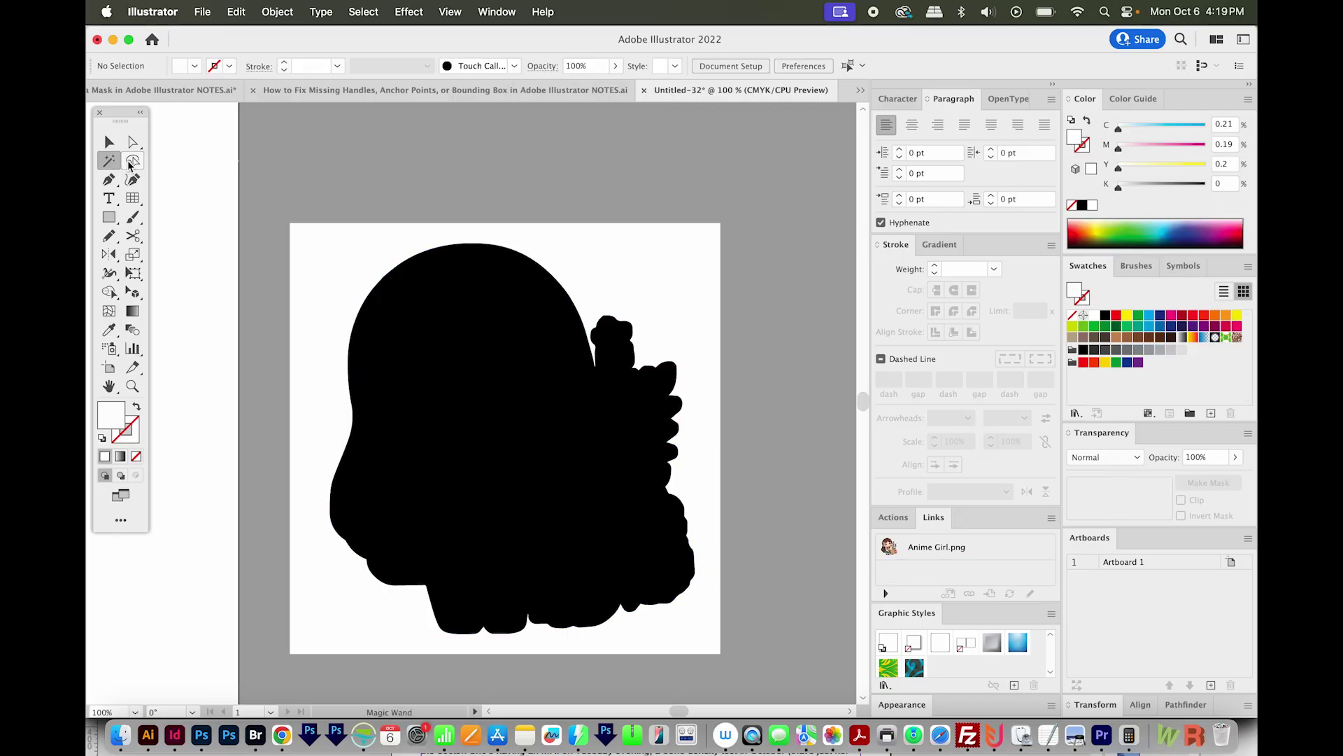
pyautogui.click(326, 245)
pyautogui.press('Delete')
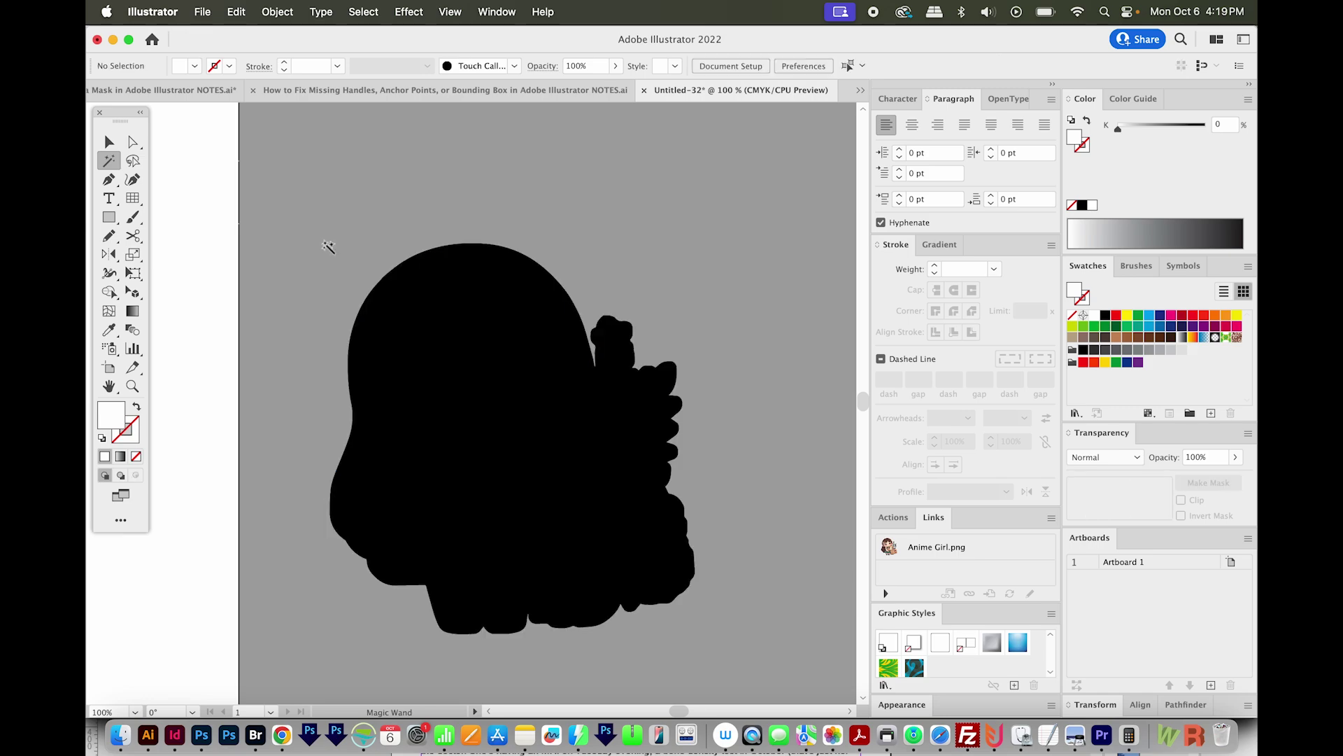
pyautogui.press('v')
pyautogui.click(541, 398)
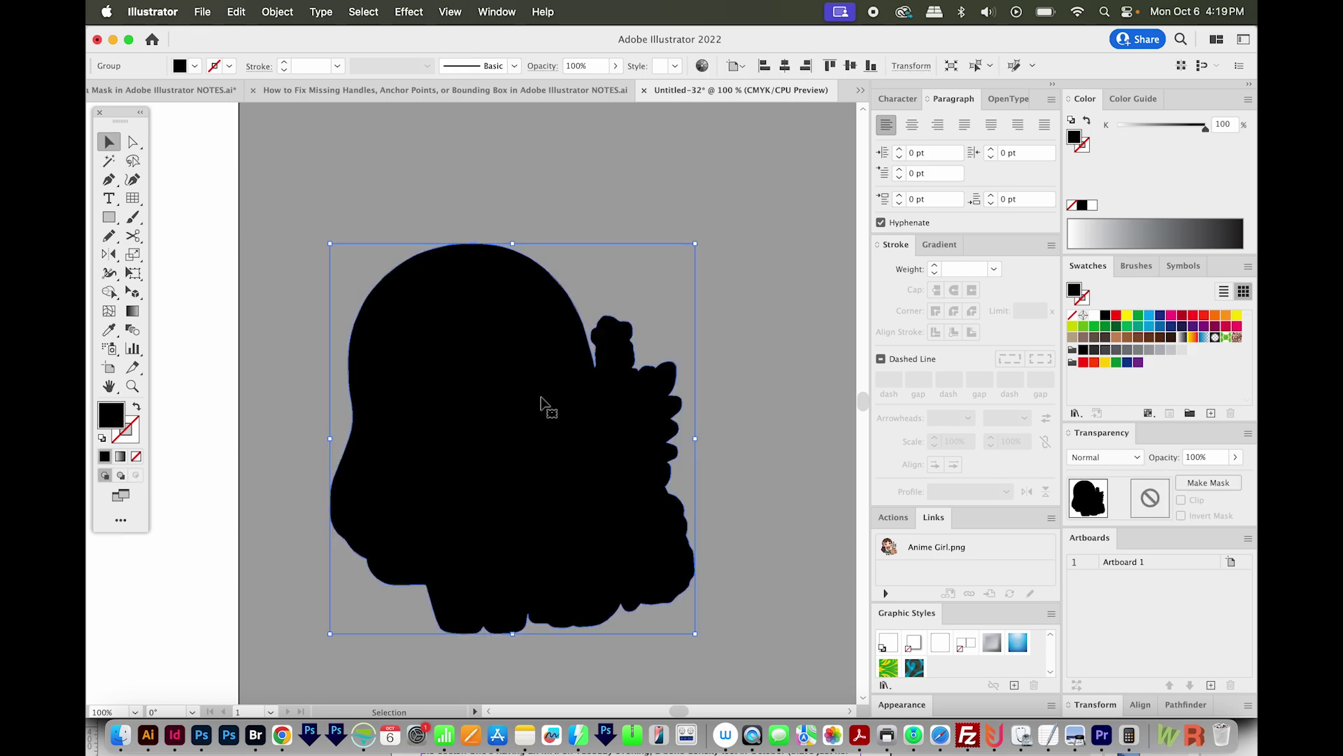
pyautogui.hotkey('shift', 'x')
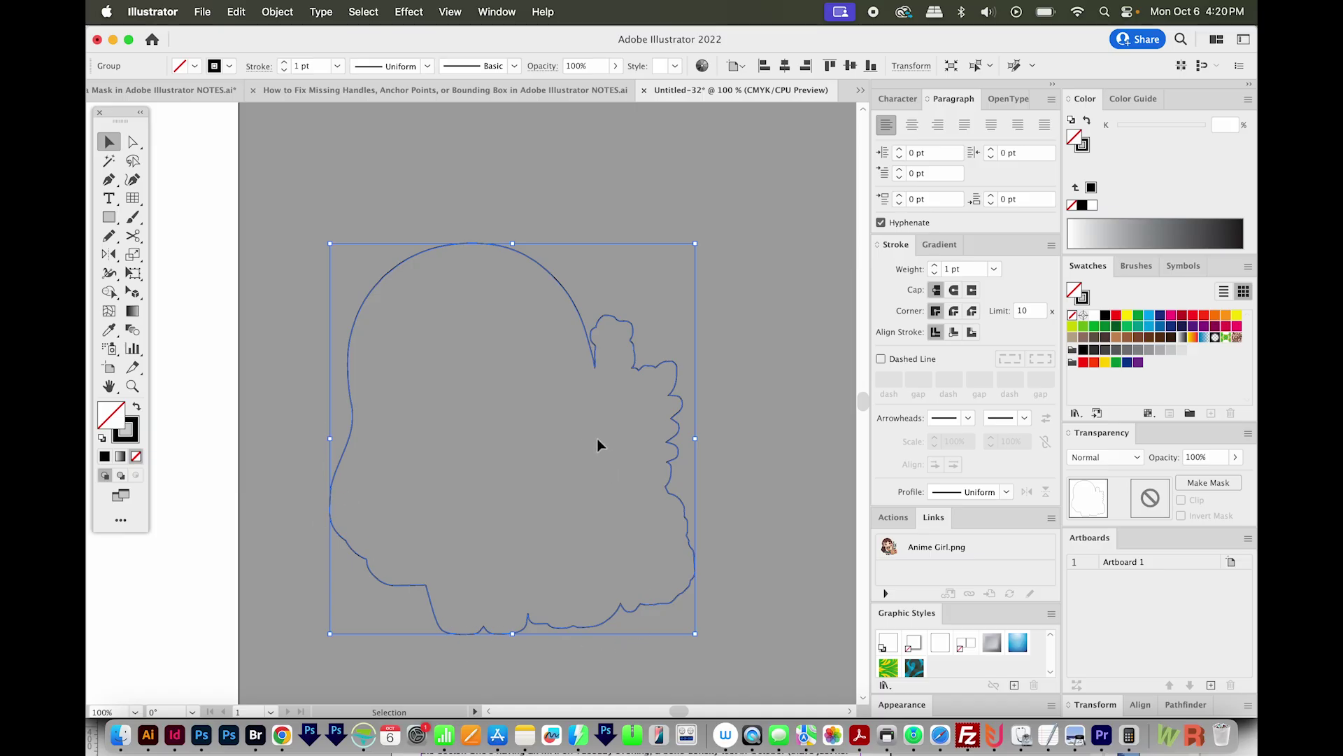
# Show the Layers panel, add Layer 2 above Layer 1, and move the outline artwork onto it
pyautogui.click(499, 14)
pyautogui.click(532, 538)
pyautogui.moveTo(690, 173); pyautogui.dragTo(857, 145)
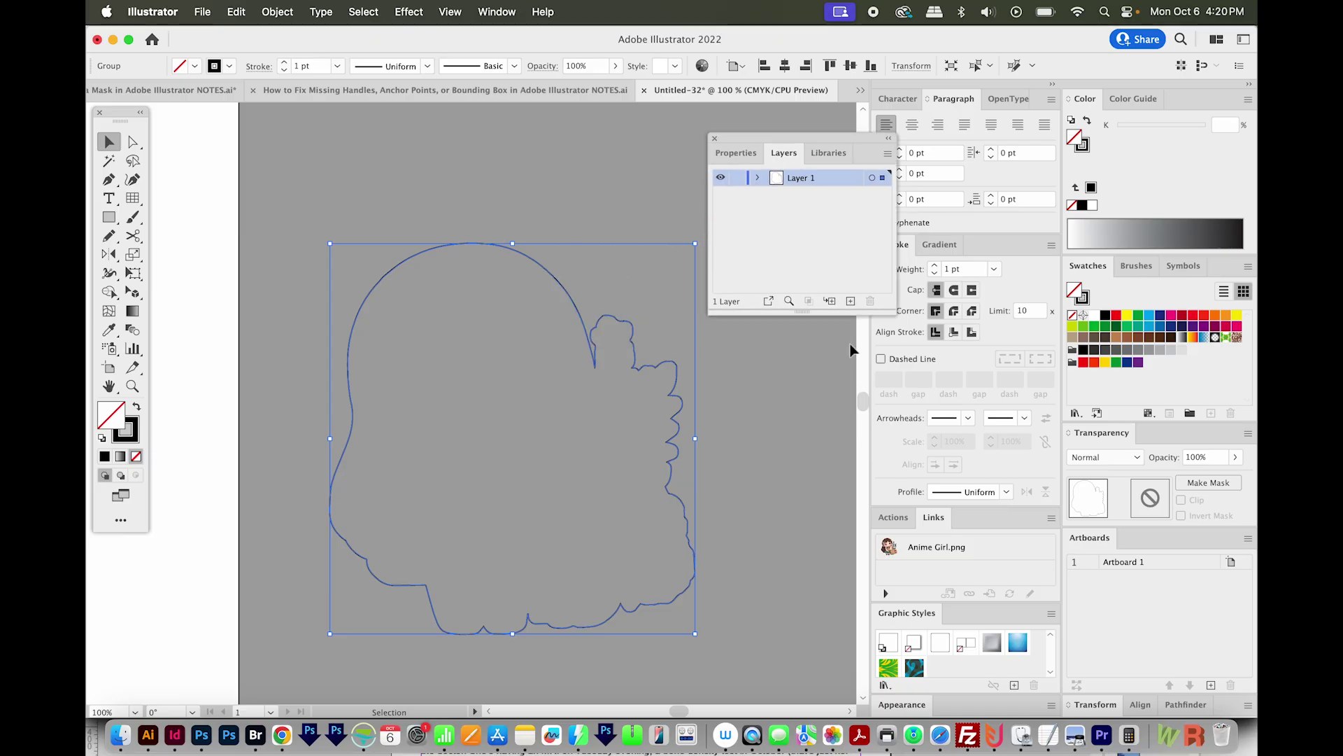
pyautogui.click(851, 302)
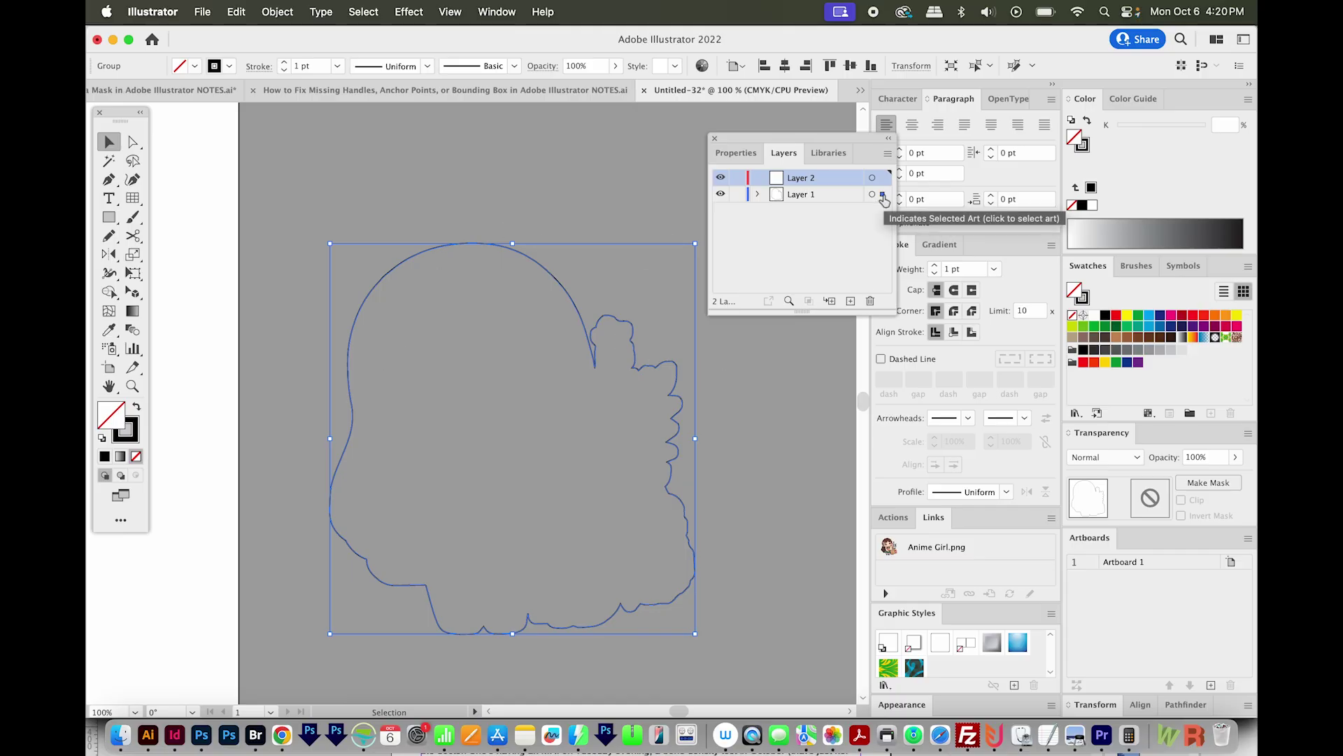
pyautogui.moveTo(883, 195); pyautogui.dragTo(884, 180)
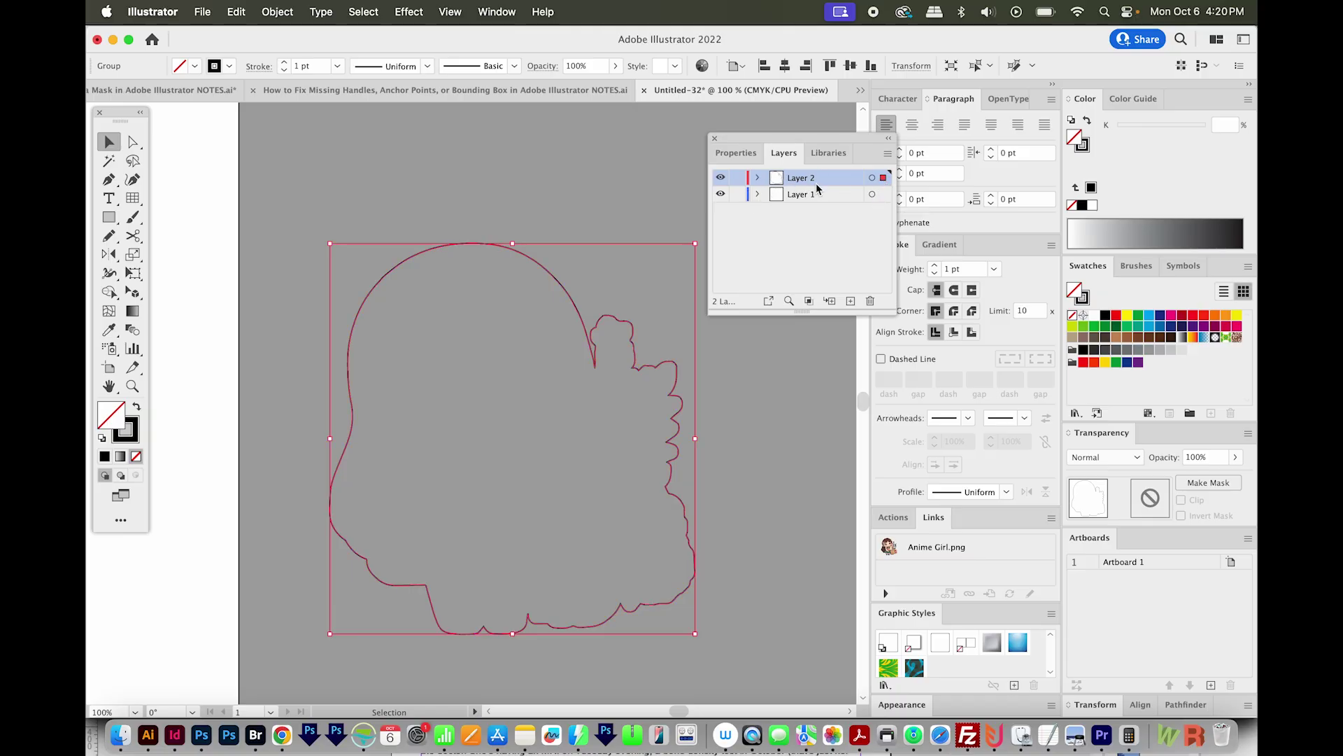
pyautogui.press('x')
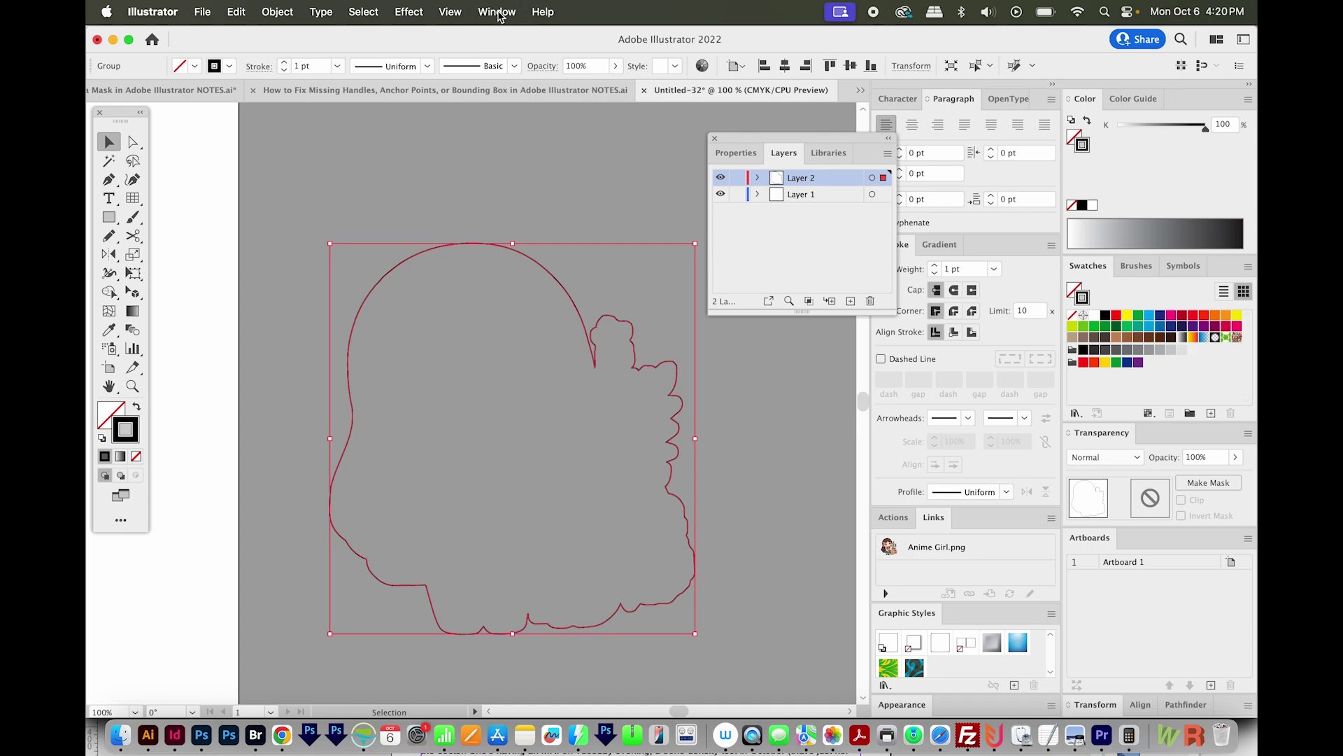
# Start a new swatch set to Spot Color type in CMYK mode
pyautogui.click(1212, 417)
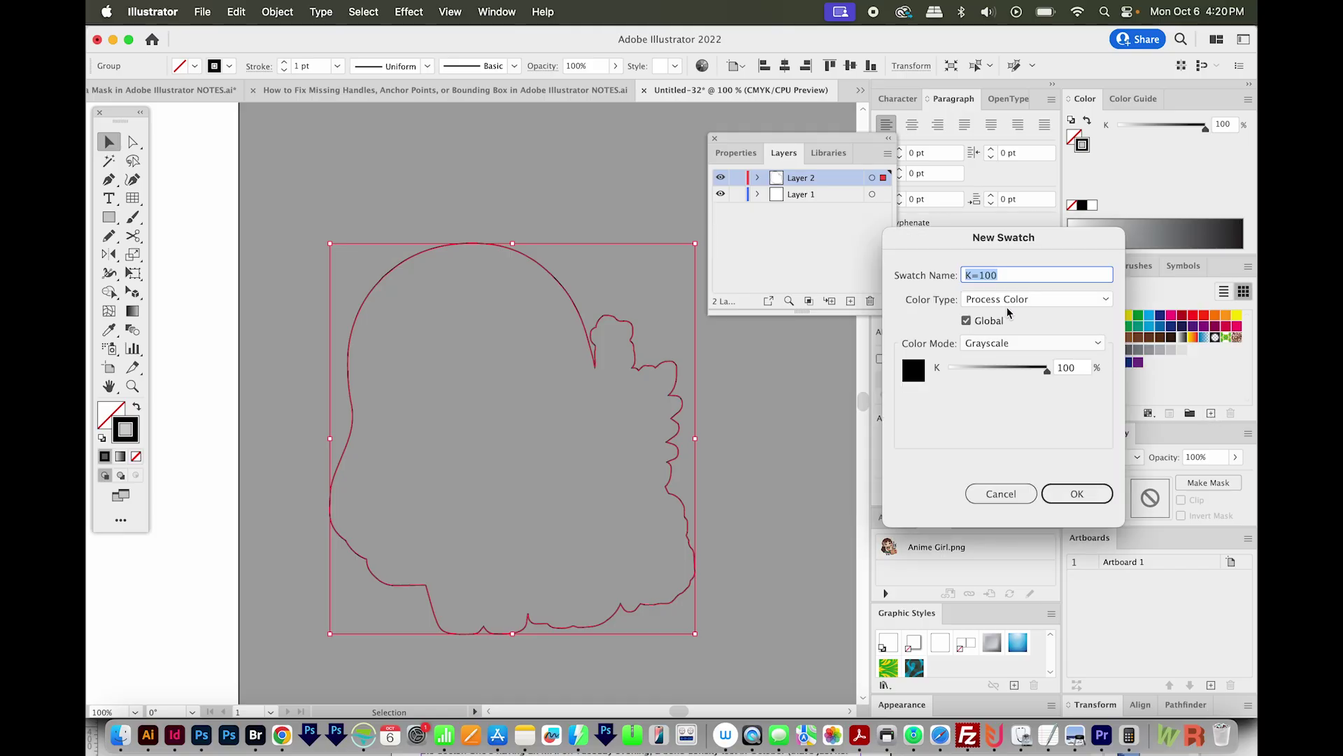
pyautogui.click(1022, 301)
pyautogui.click(1008, 333)
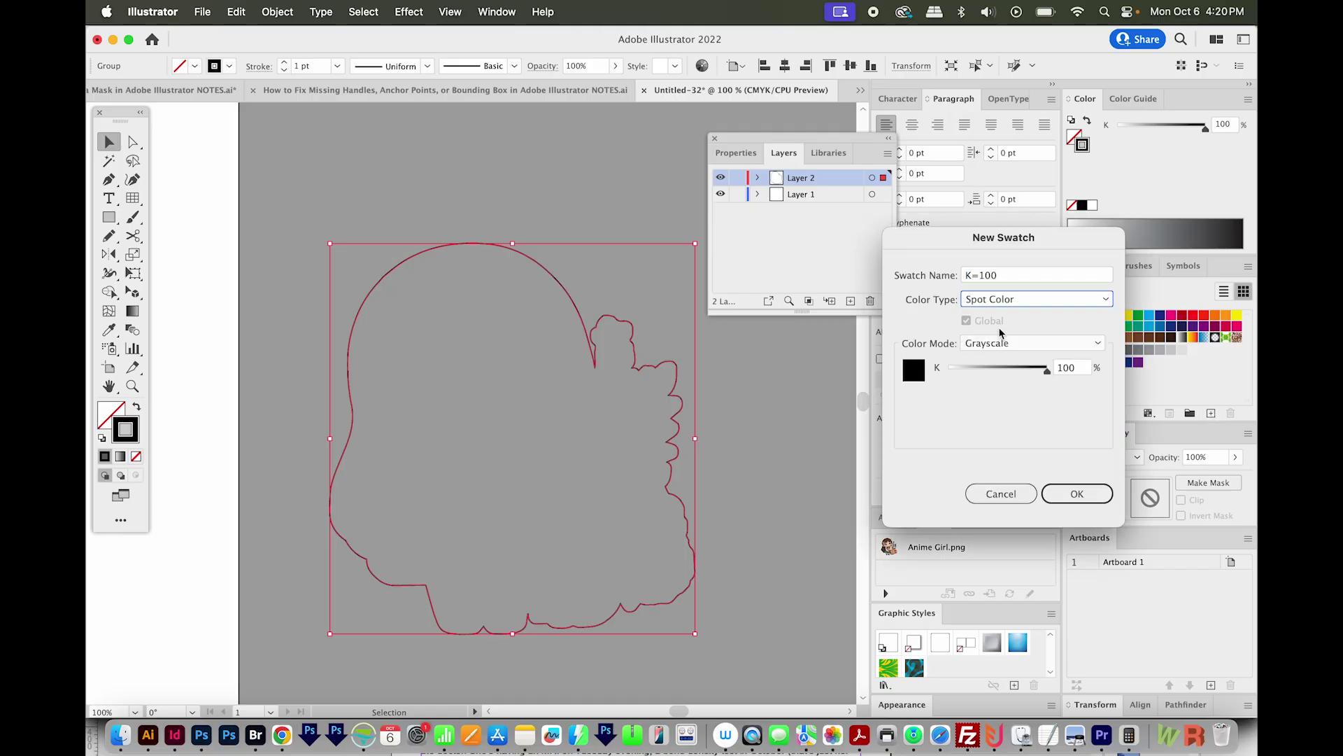
pyautogui.click(1005, 343)
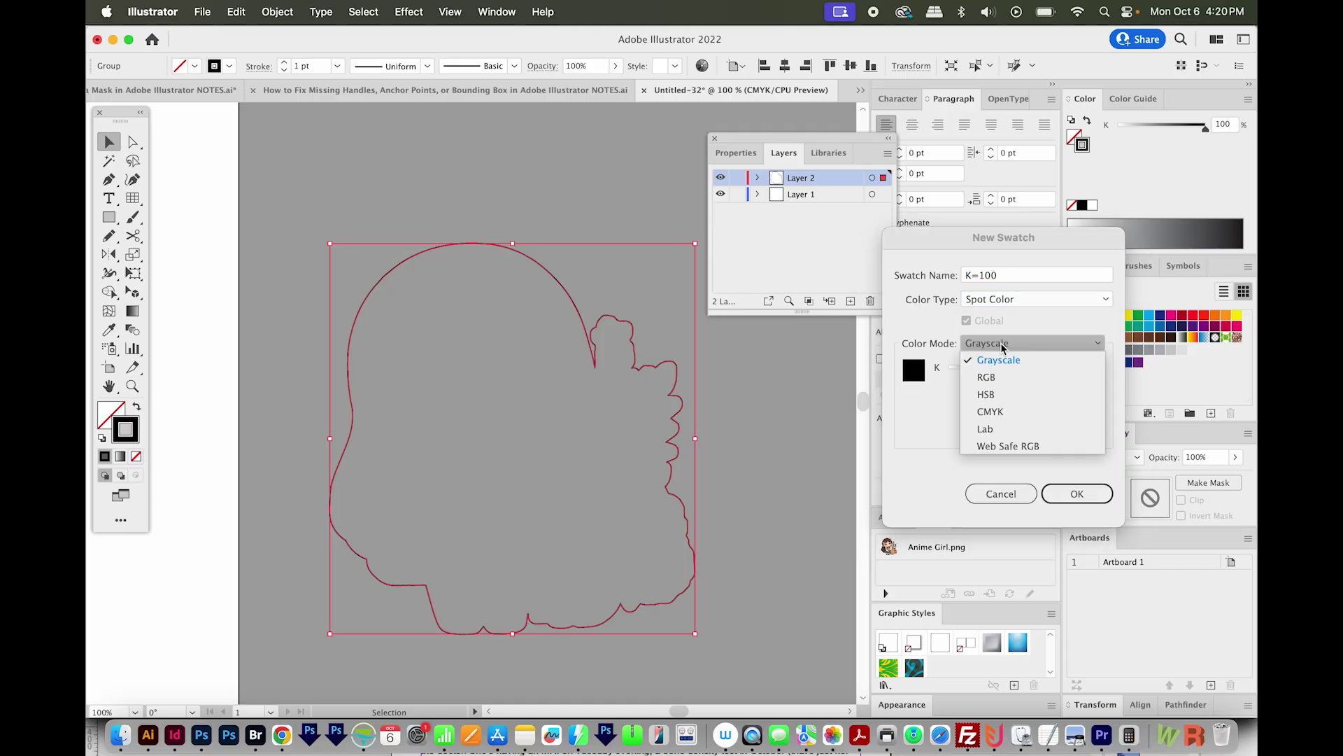
pyautogui.click(1003, 413)
# Give the swatch C0 M100 Y0 K0, name it CutContour, and confirm it
pyautogui.click(1076, 369)
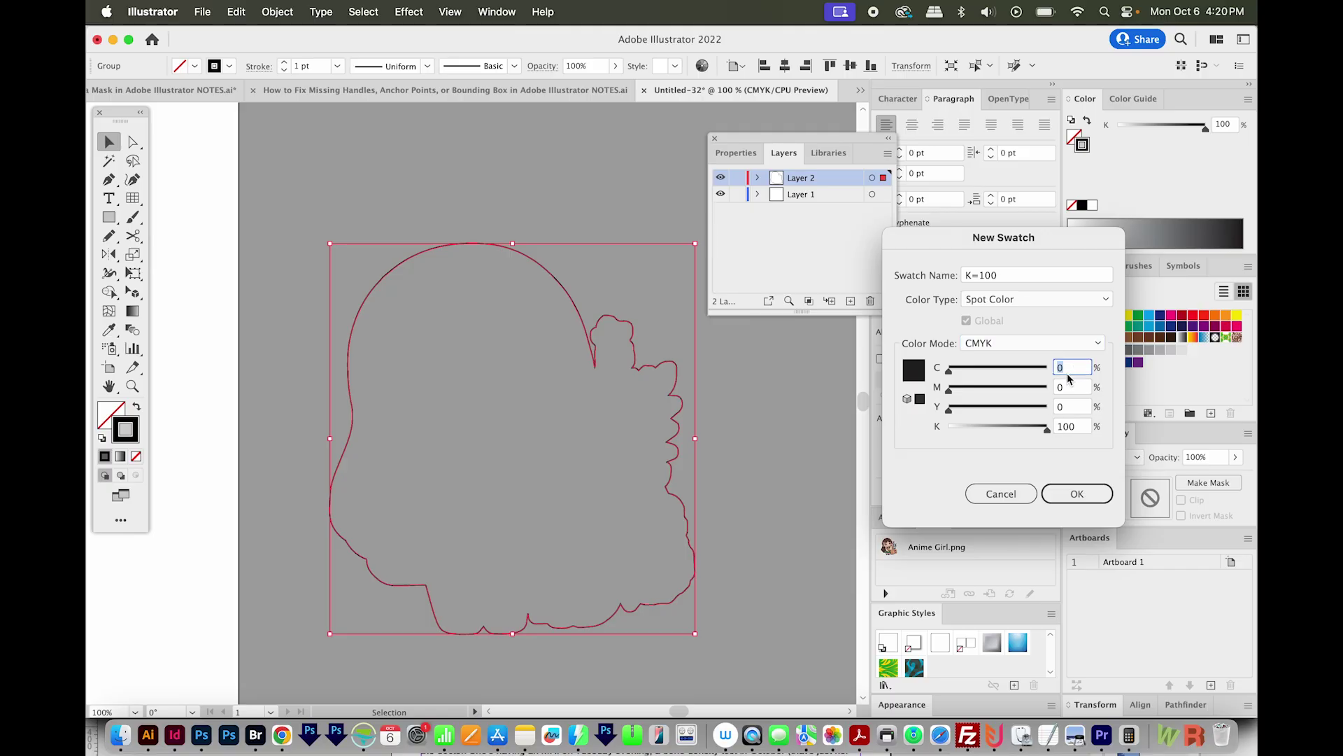
pyautogui.click(1075, 390)
pyautogui.write('100')
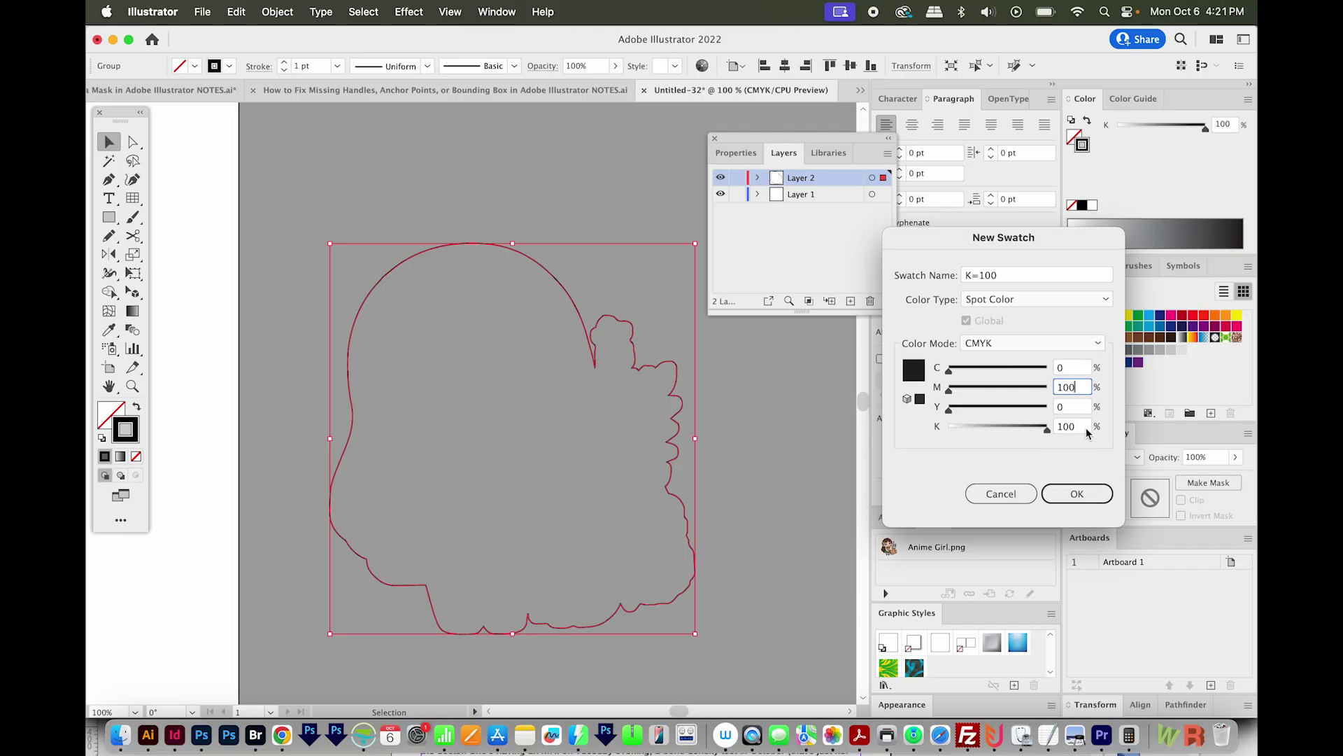
pyautogui.press('Tab')
pyautogui.write('0')
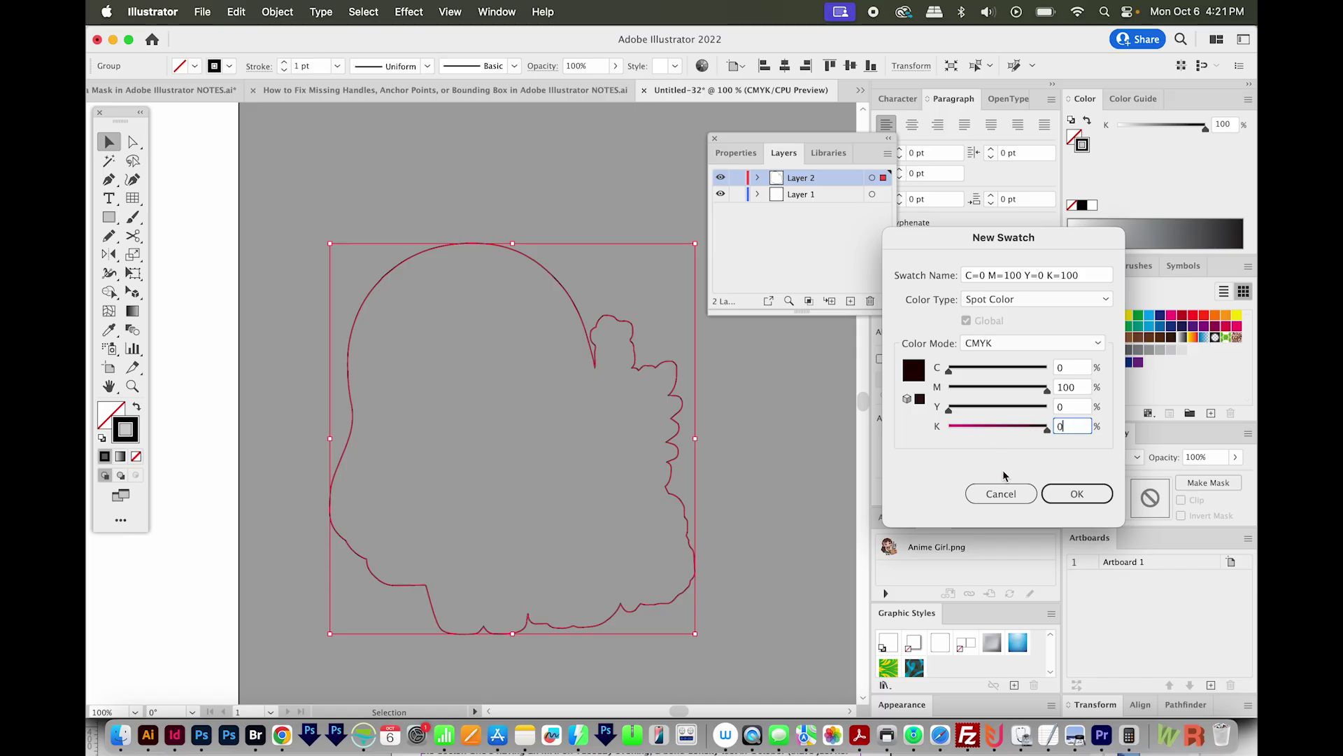
pyautogui.press('Tab')
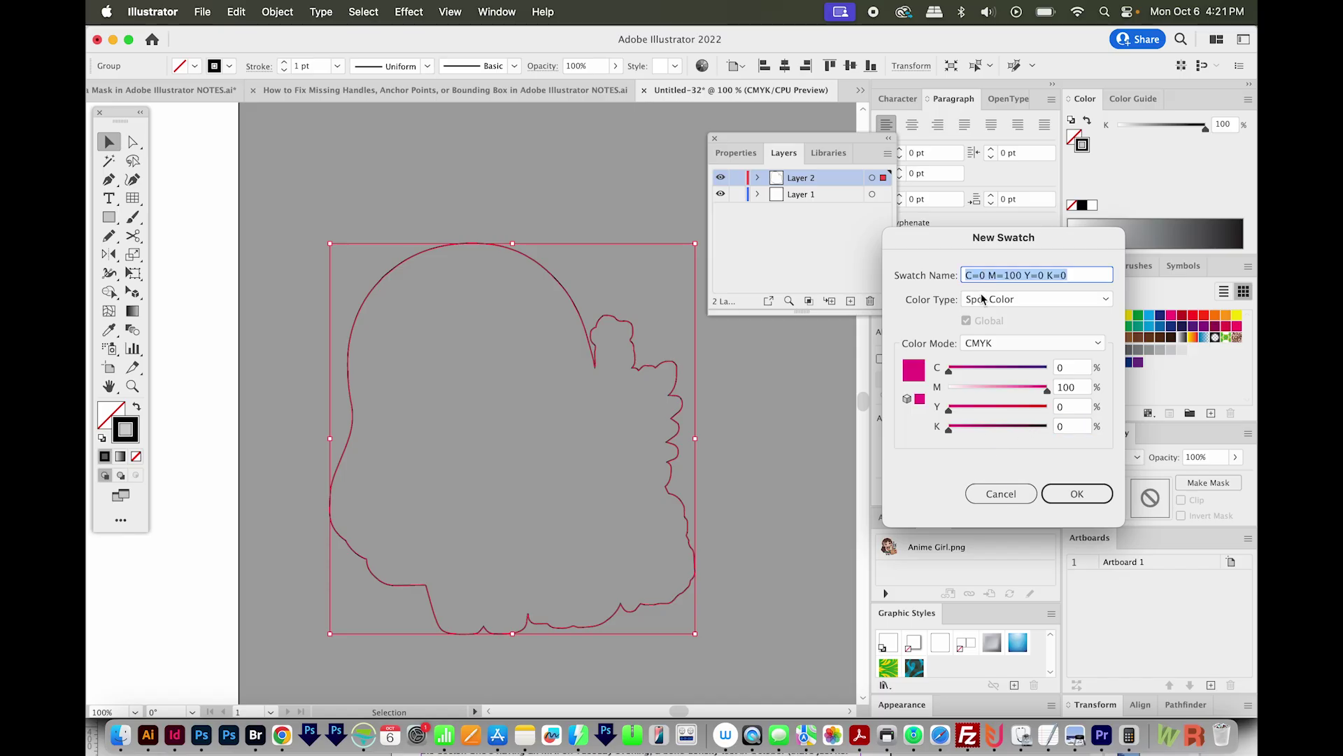
pyautogui.write('Cut')
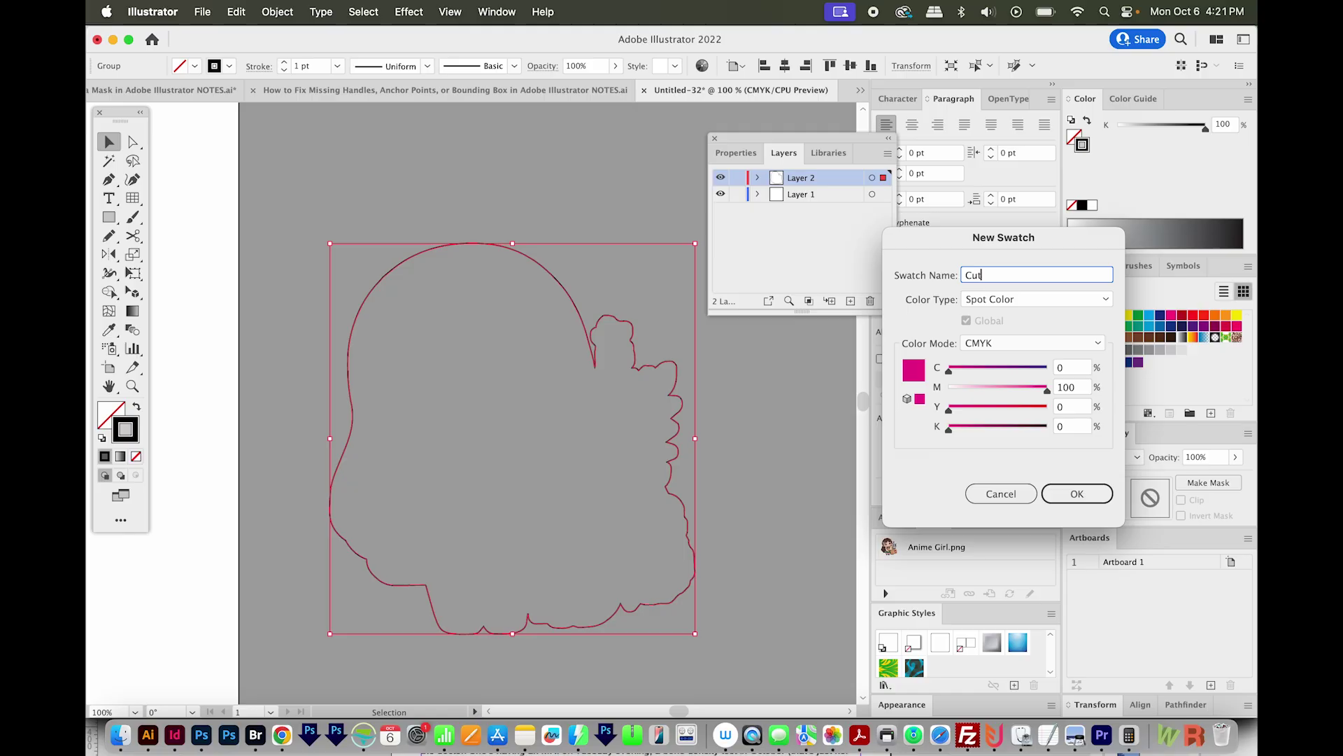
pyautogui.write('Contour')
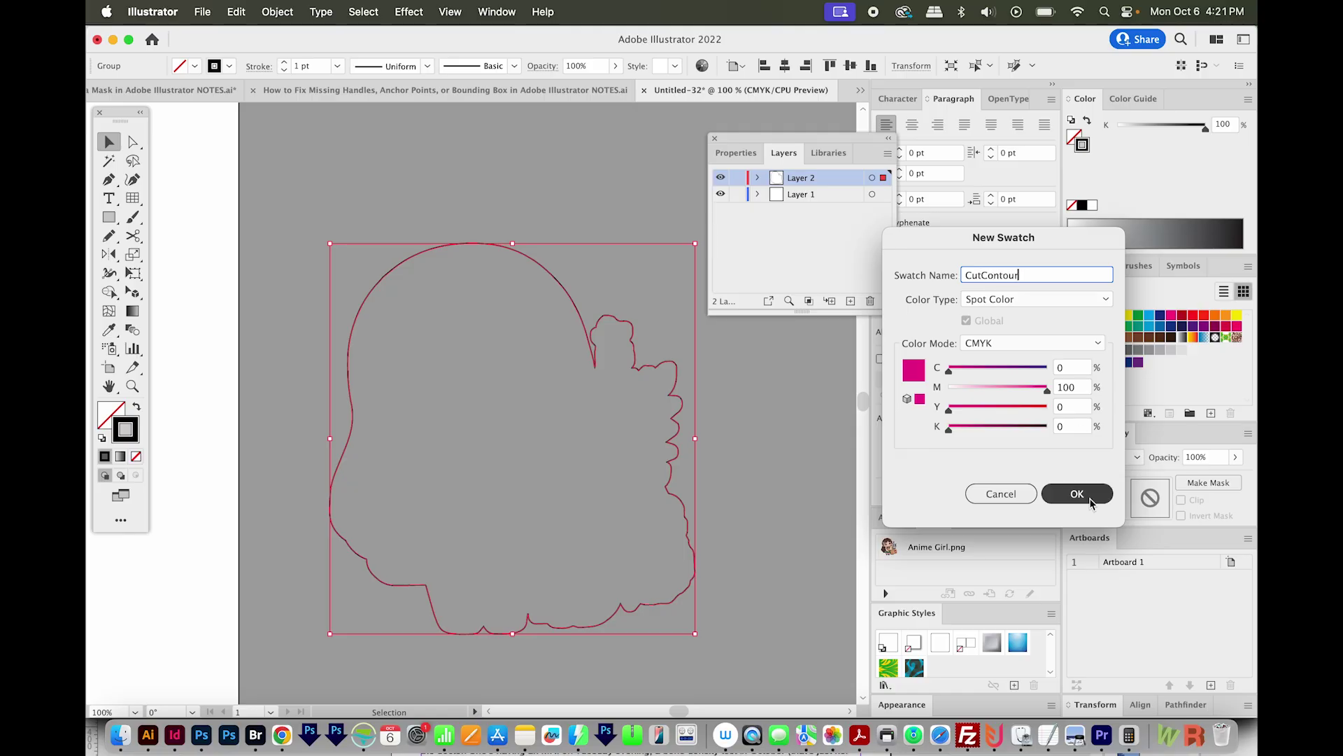
pyautogui.press('Return')
pyautogui.moveTo(717, 404)
pyautogui.mouseDown()
pyautogui.moveTo(593, 421)
pyautogui.moveTo(607, 388)
pyautogui.mouseUp()
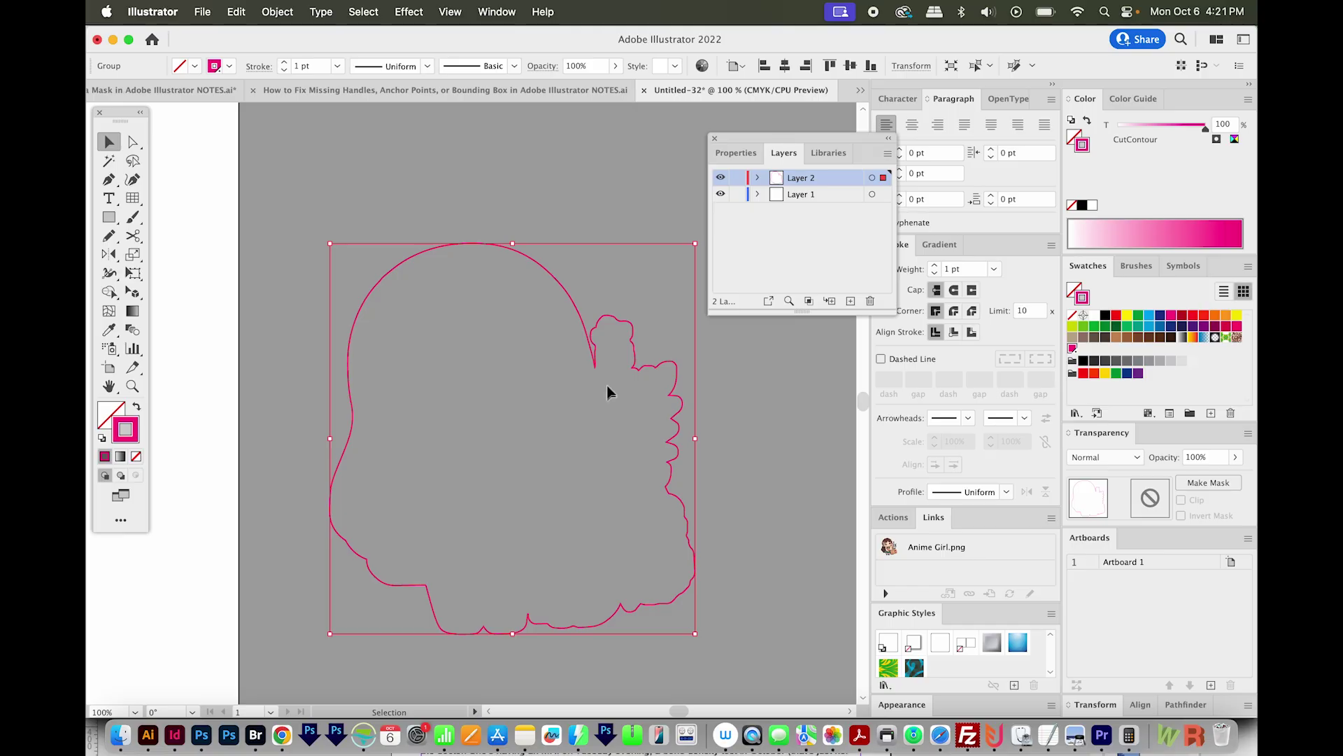
# Reveal the hidden Anime Girl image with Show All and zoom in where the hair meets the plant
pyautogui.click(283, 11)
pyautogui.click(290, 183)
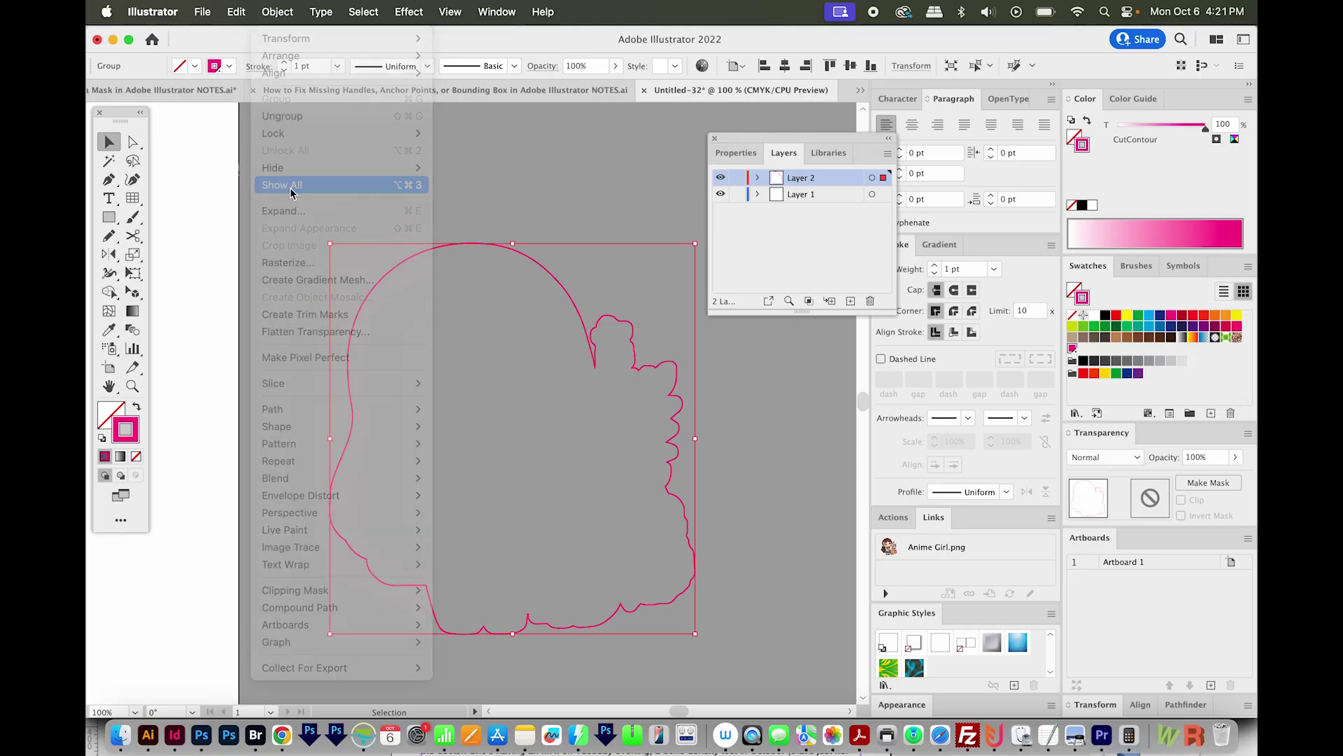
pyautogui.press('z')
pyautogui.moveTo(587, 358); pyautogui.dragTo(570, 384)
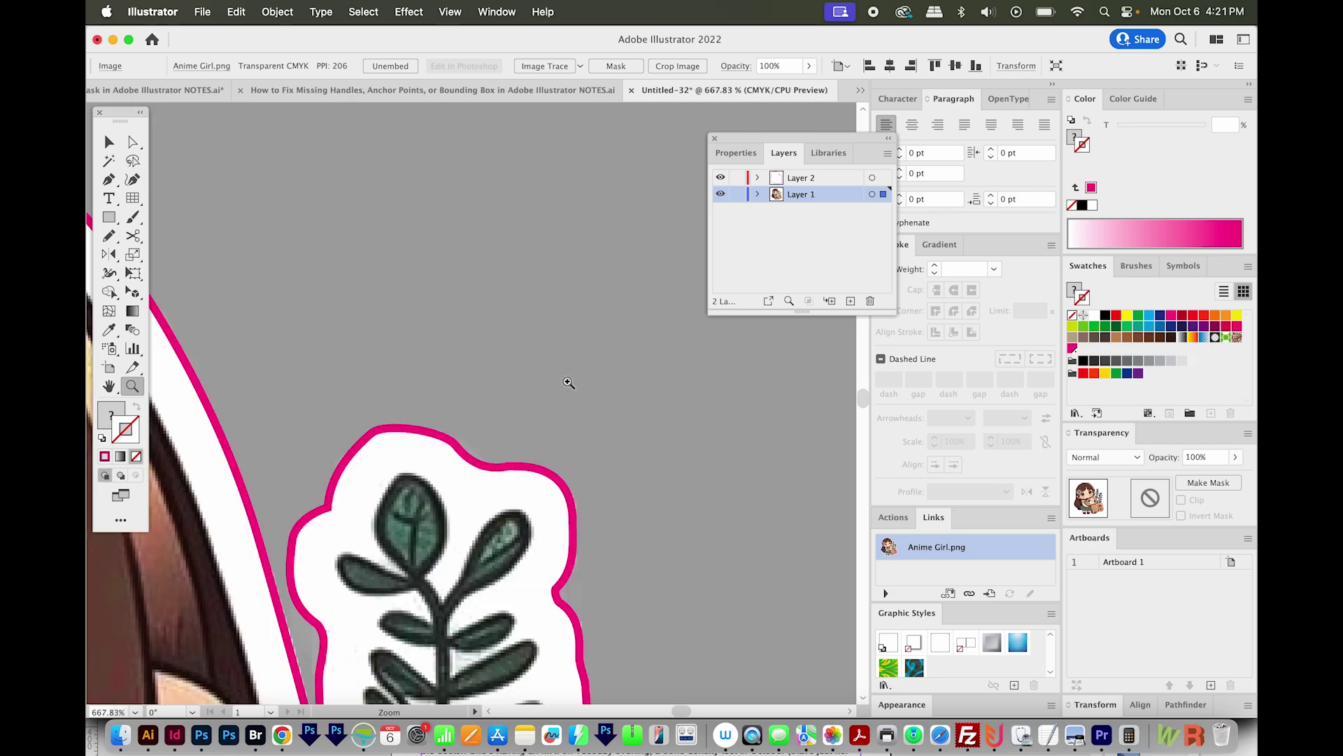
pyautogui.moveTo(324, 555); pyautogui.dragTo(417, 447)
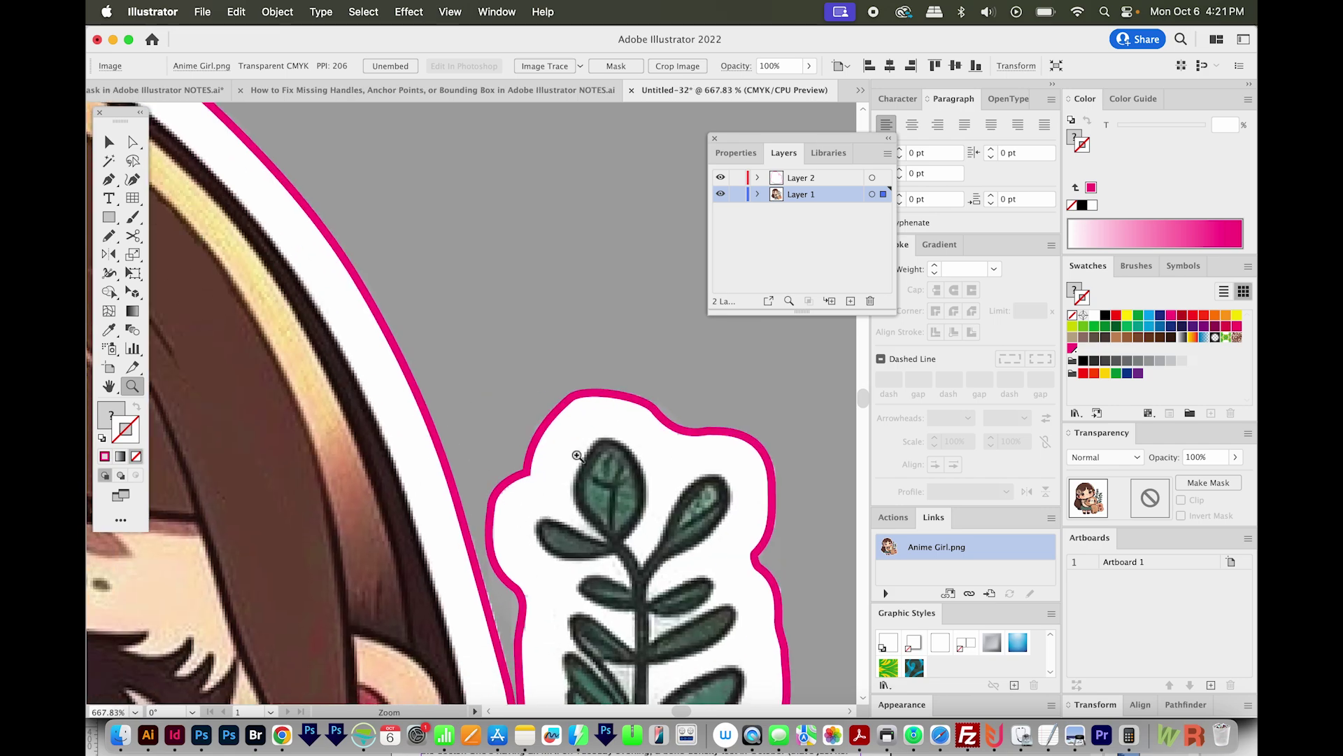
# Give the CutContour outline Round Cap and Round Join, then zoom out to the whole sticker
pyautogui.press('v')
pyautogui.click(654, 465)
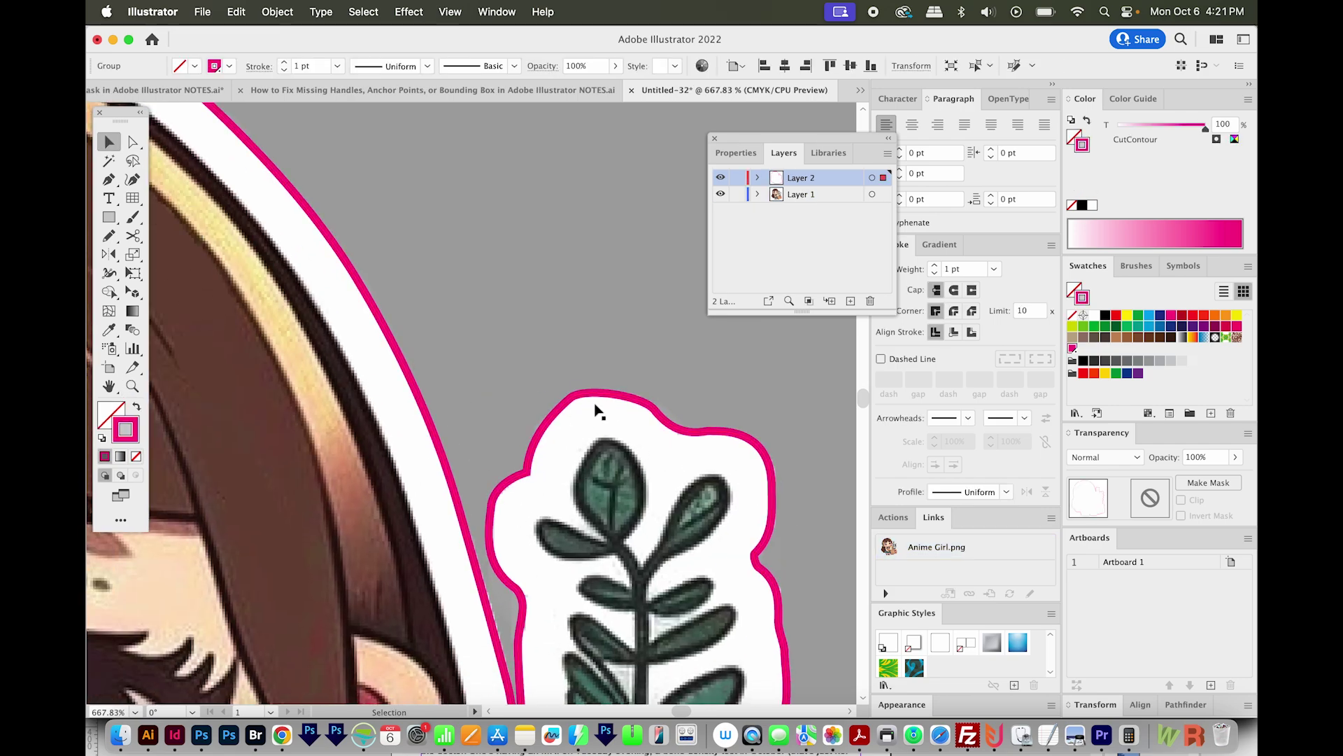
pyautogui.click(956, 291)
pyautogui.click(953, 310)
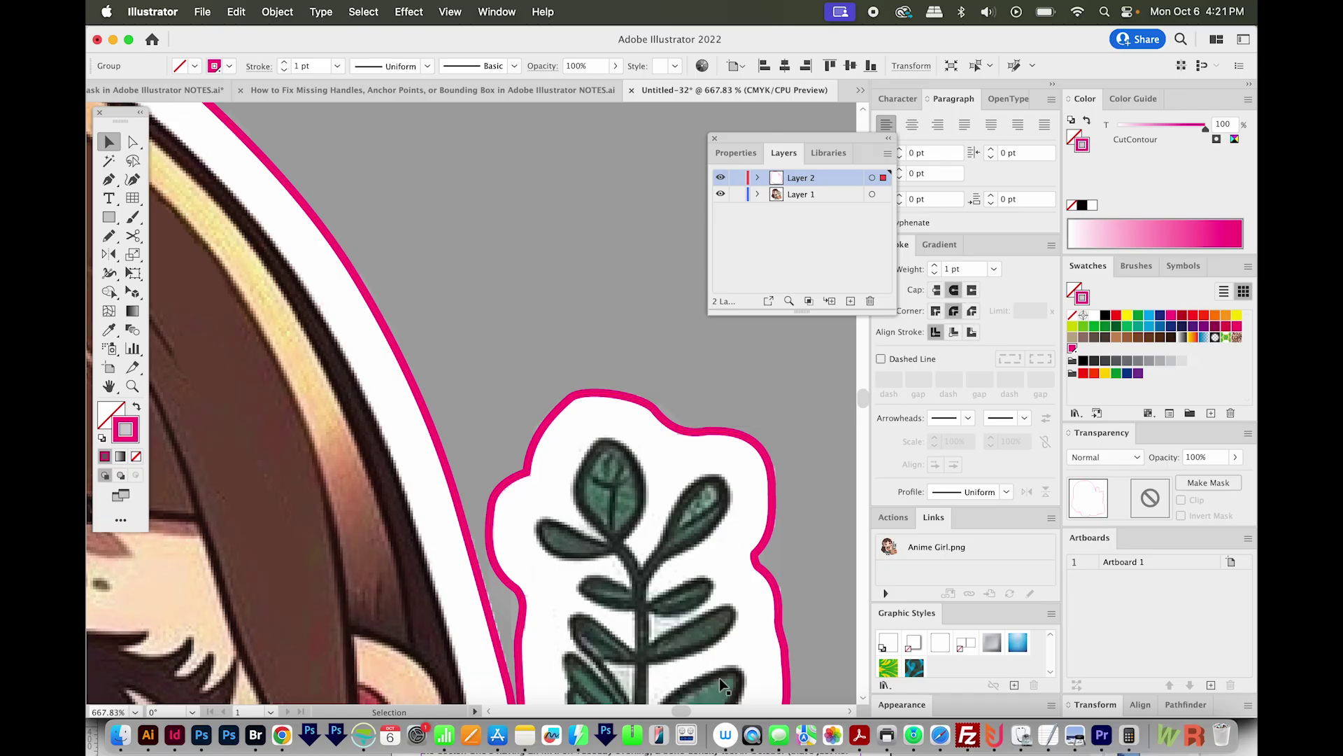
pyautogui.press('super+minus')
pyautogui.hscroll(-5, 776, 553)
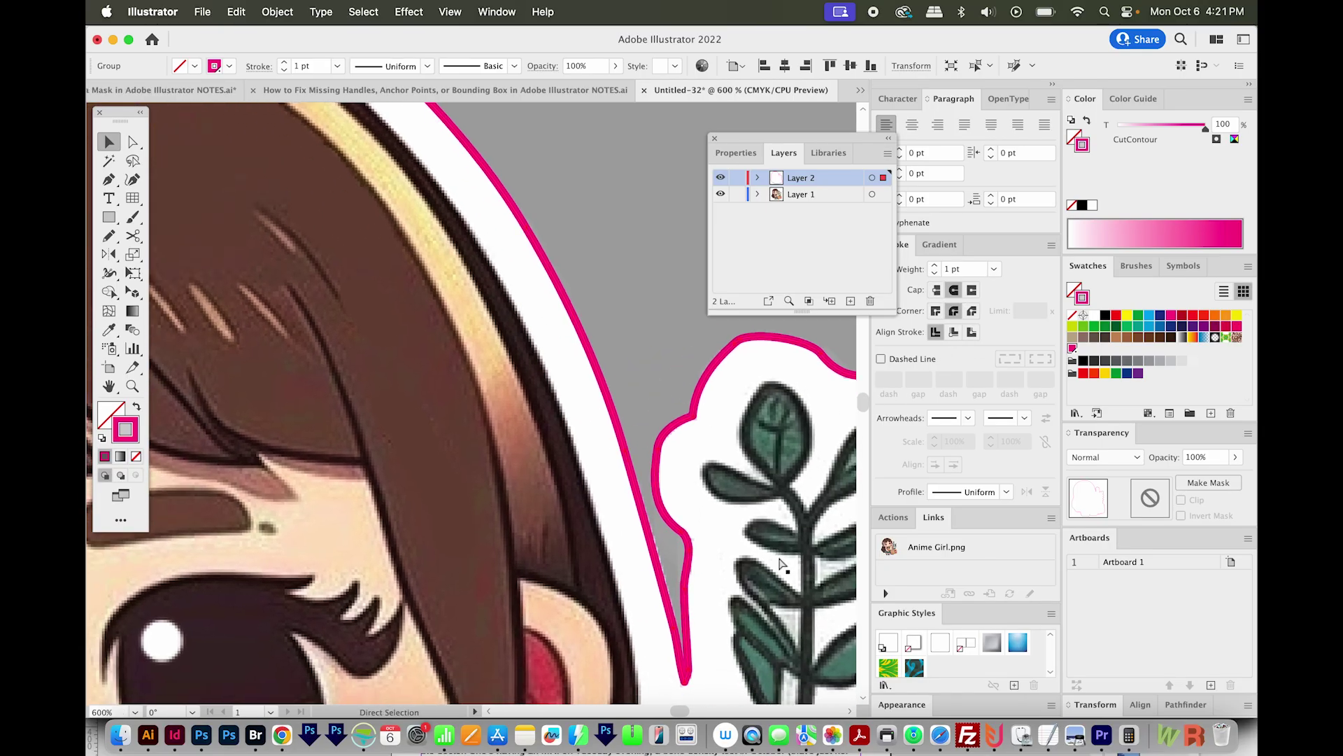
pyautogui.press('super+minus')
pyautogui.press('super+minus')
pyautogui.press('super+minus')
pyautogui.press('super+minus')
pyautogui.press('super+minus')
pyautogui.press('super+minus')
pyautogui.press('super+a')
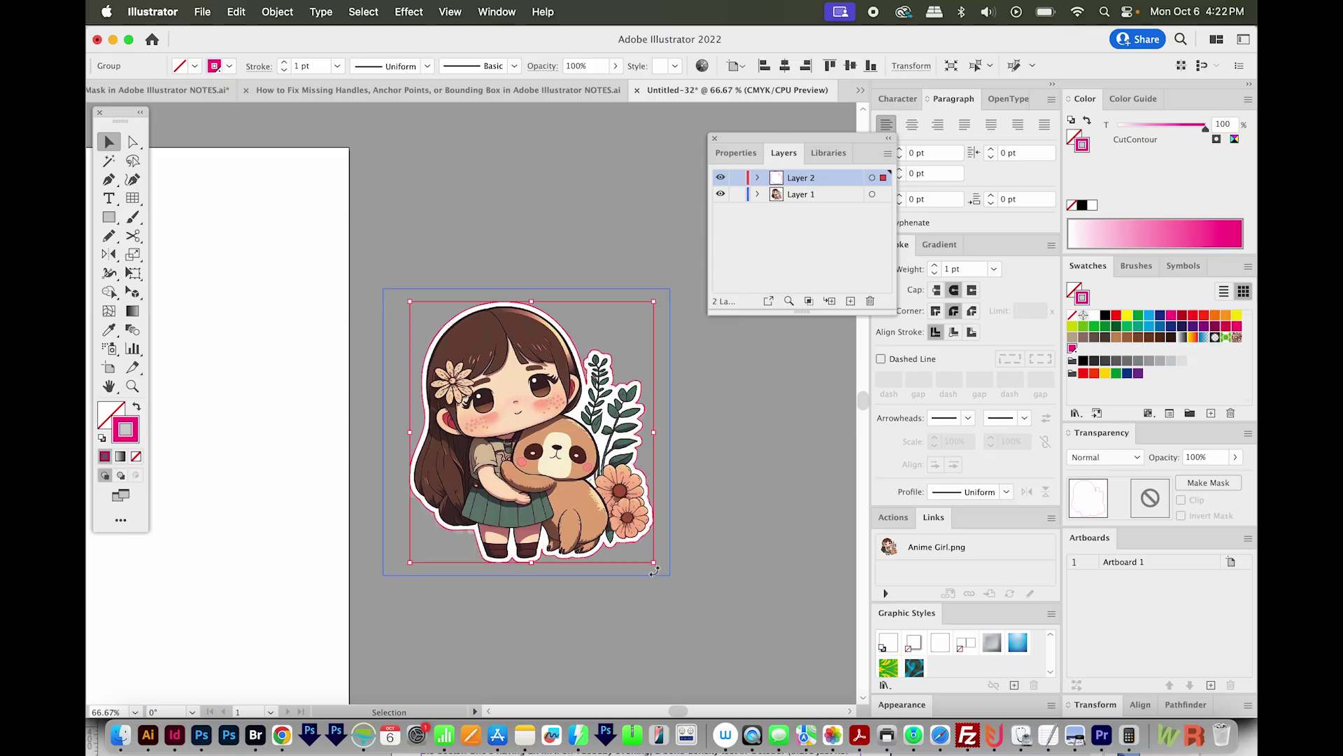